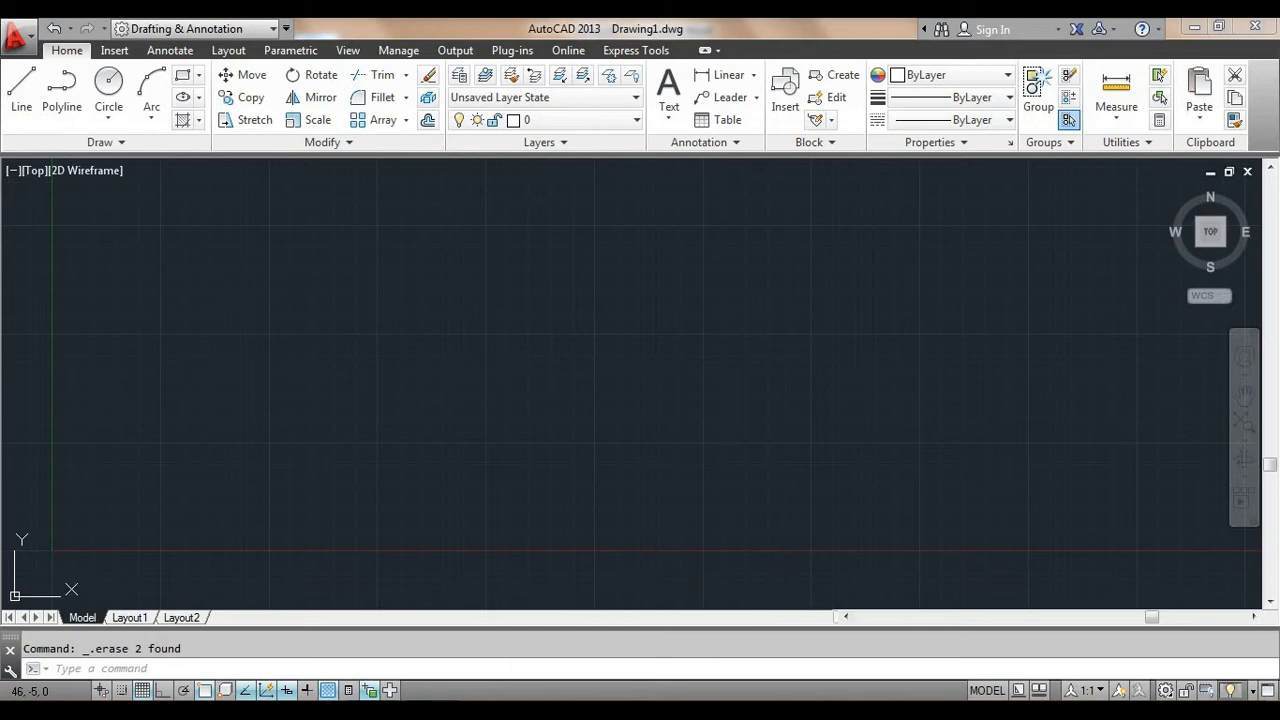
- Switch to the Word lesson document and review the three topics listed under Lesson No: 16
left_click(413, 615)
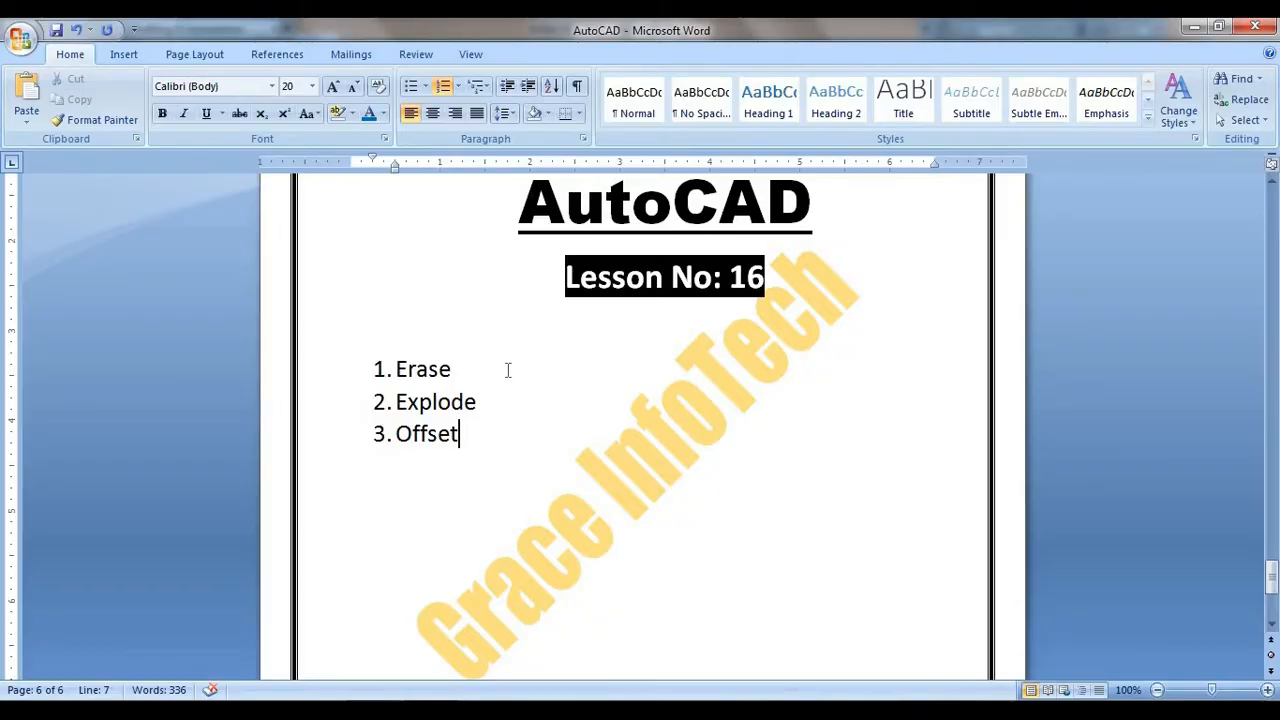
left_click_drag(468, 371, 365, 373)
left_click(499, 404)
left_click_drag(499, 404, 393, 404)
left_click(489, 437)
left_click_drag(495, 438, 390, 437)
left_click(494, 449)
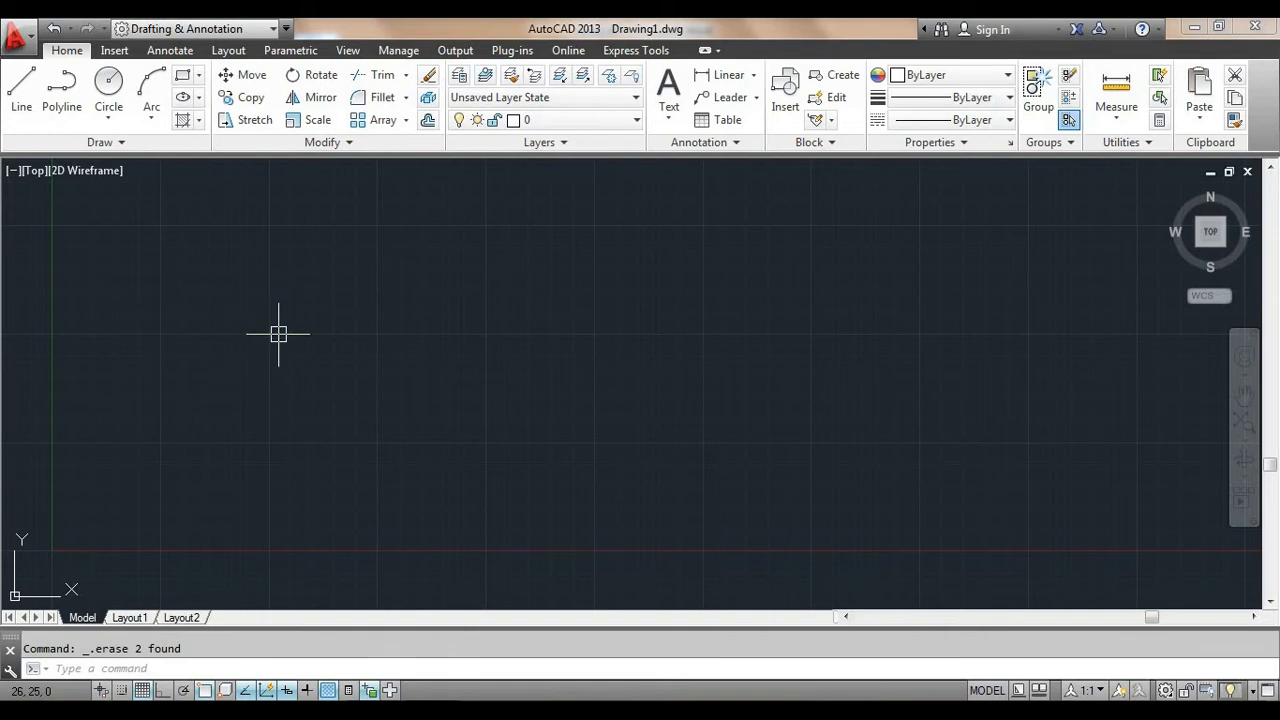
type("REC")
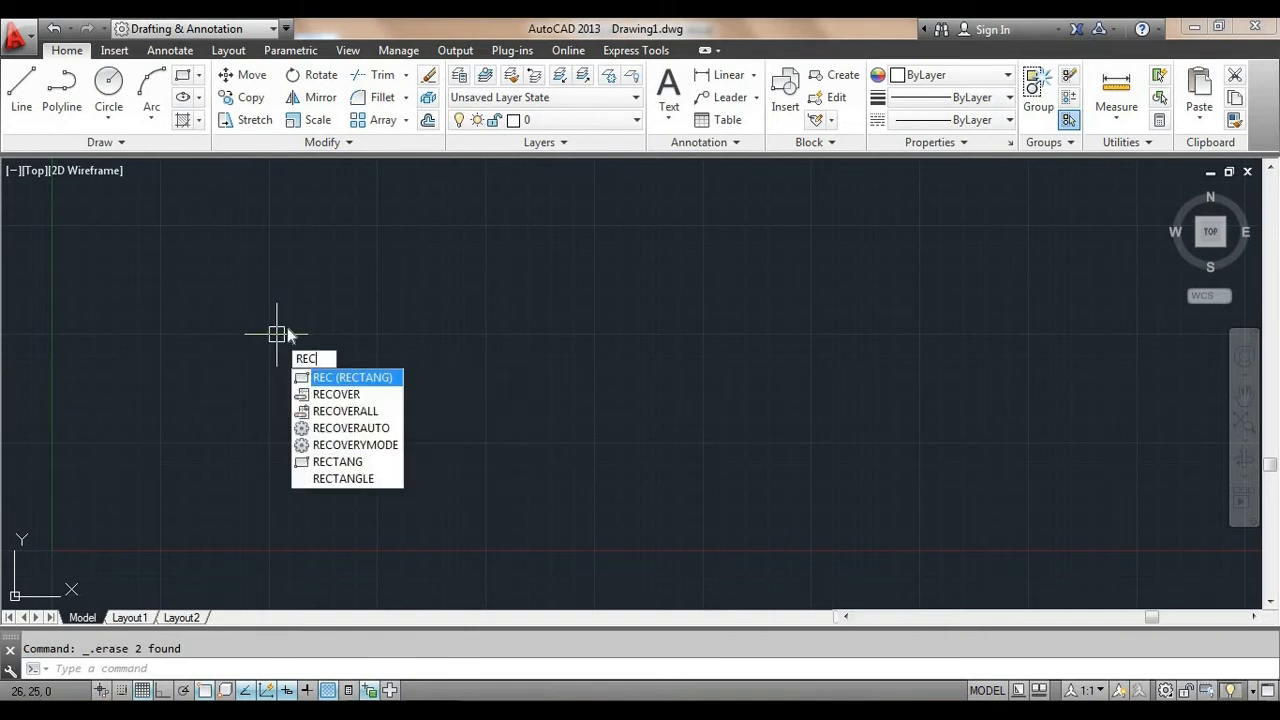
key("Return")
key("Escape")
- Draw a 20 by 20 unit rectangle with its first corner at about 23,37
type("RE")
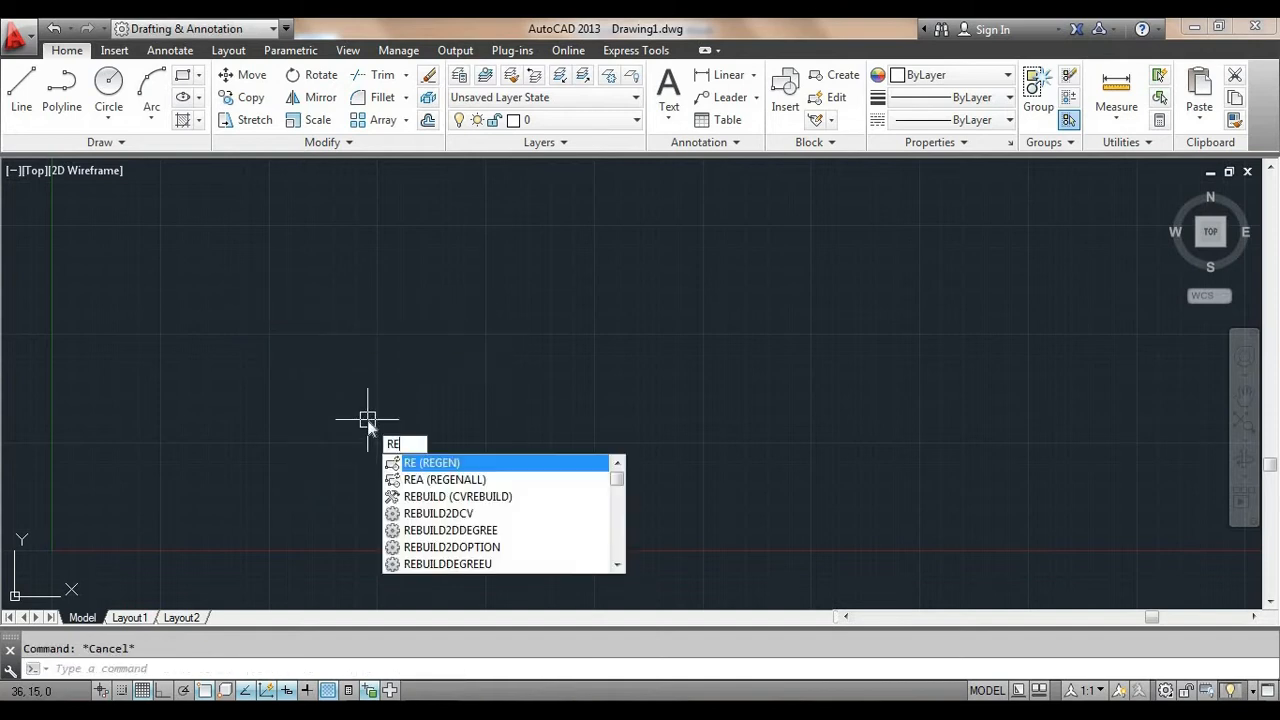
type("C")
key("Return")
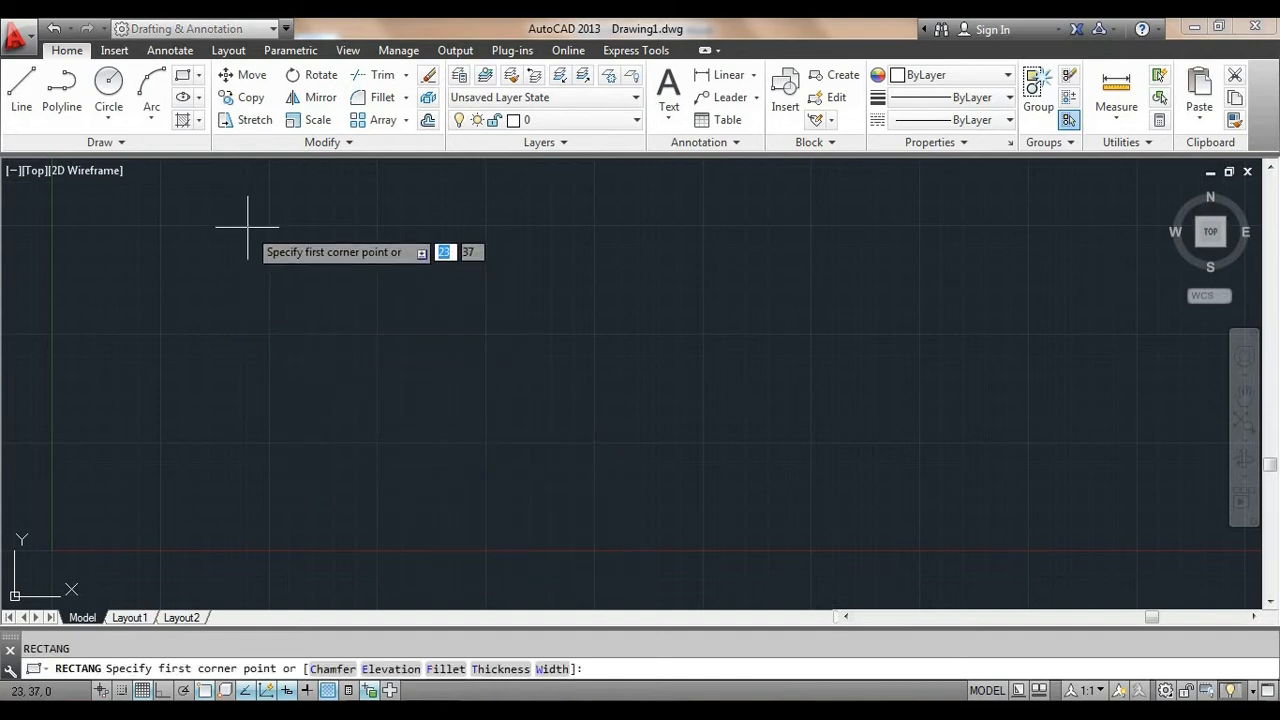
left_click(247, 228)
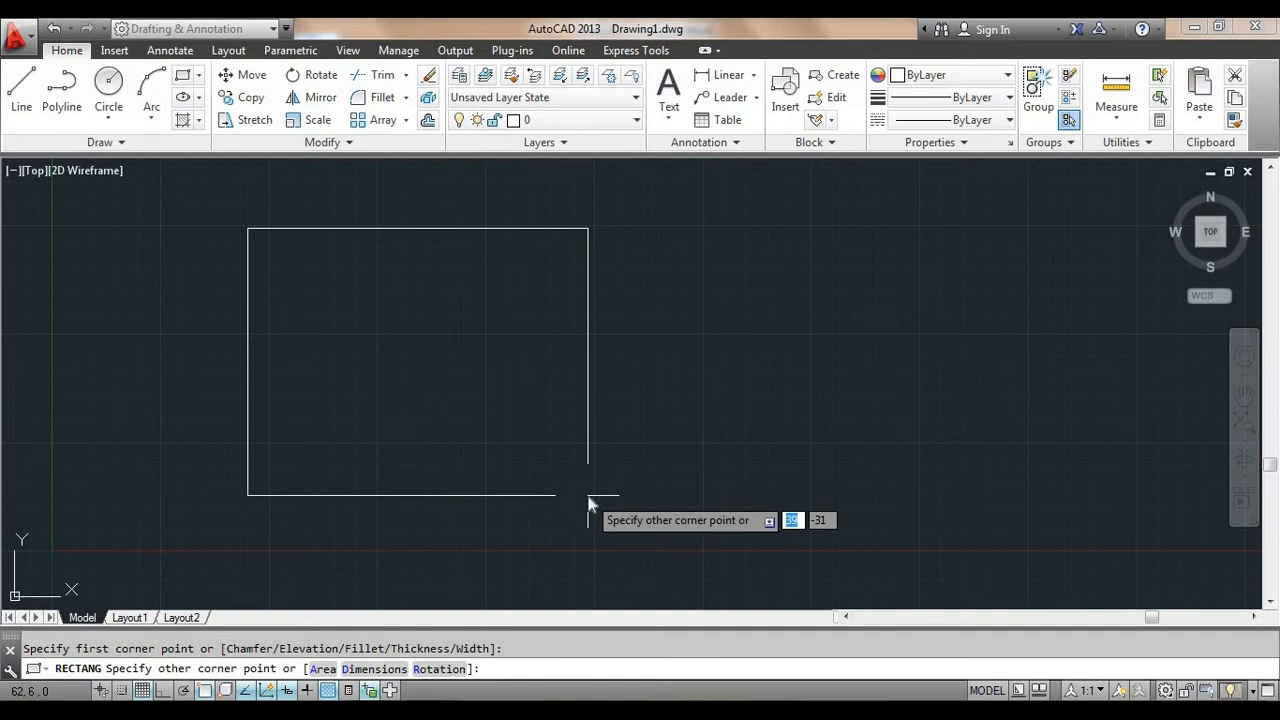
type("20")
key("Tab")
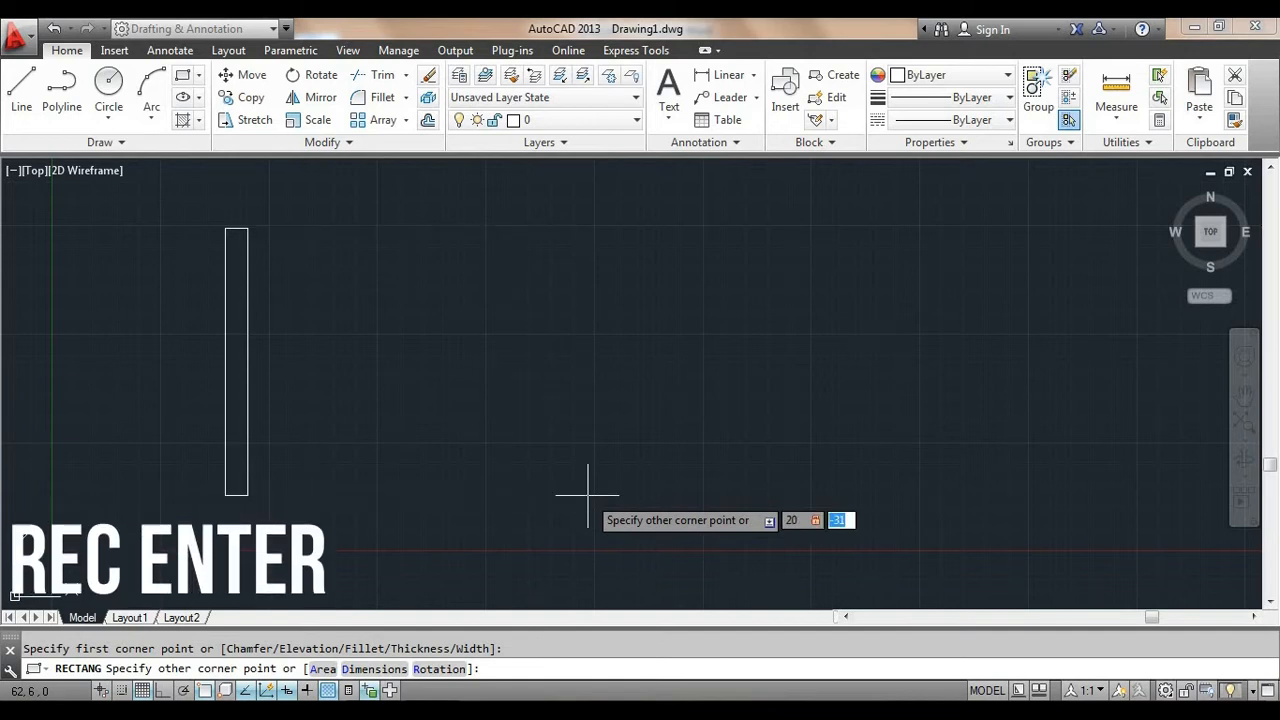
type("20")
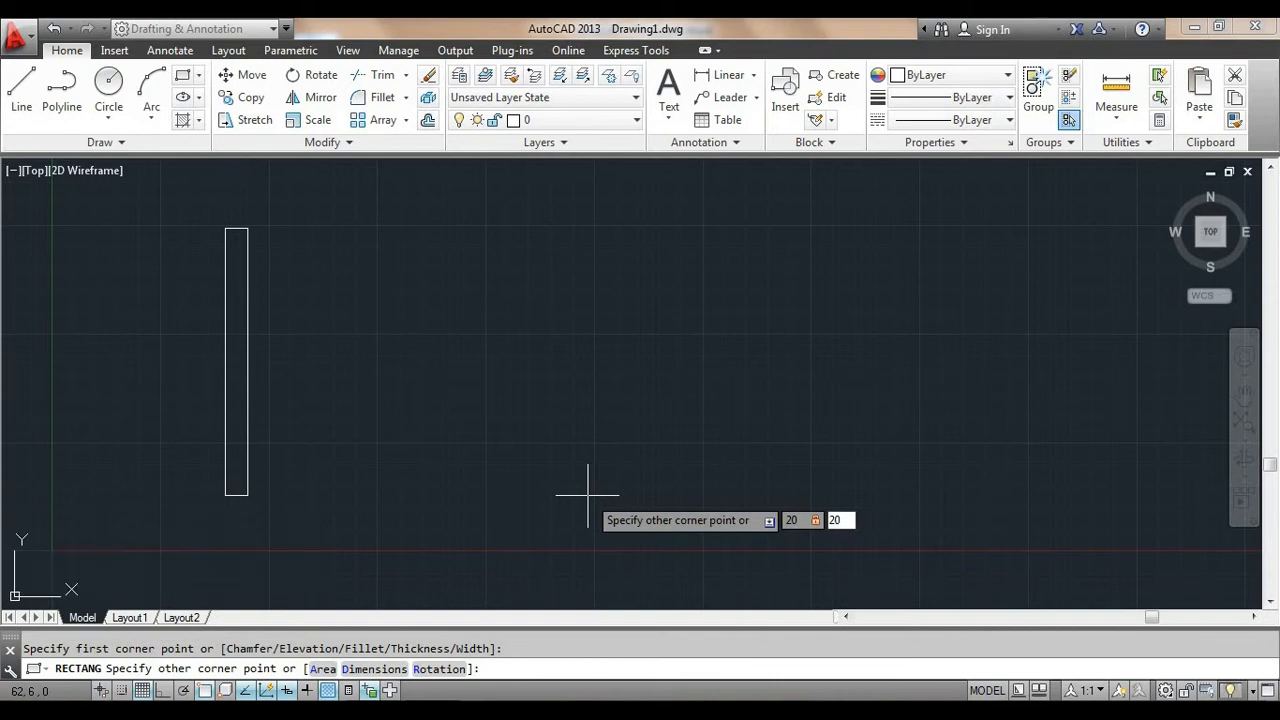
key("Return")
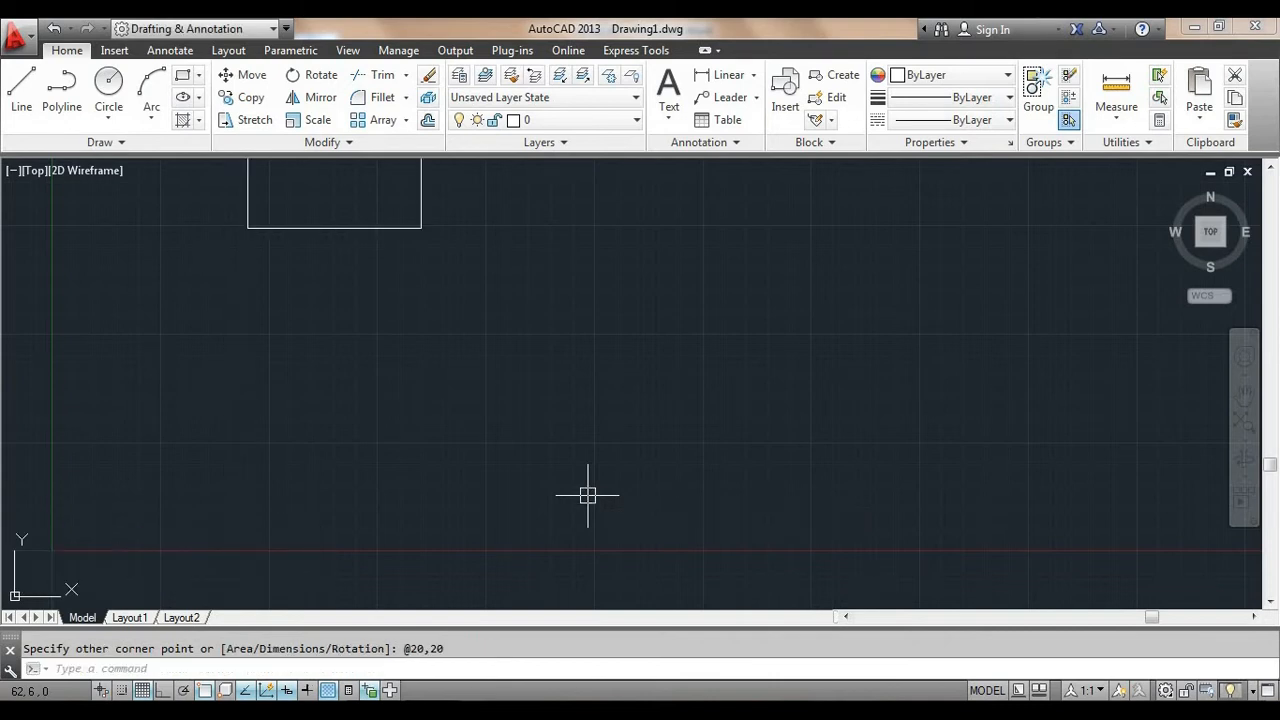
- Draw a five-sided polygon inscribed in a circle, beside the square and centred at about 66,48
type("z")
key("Return")
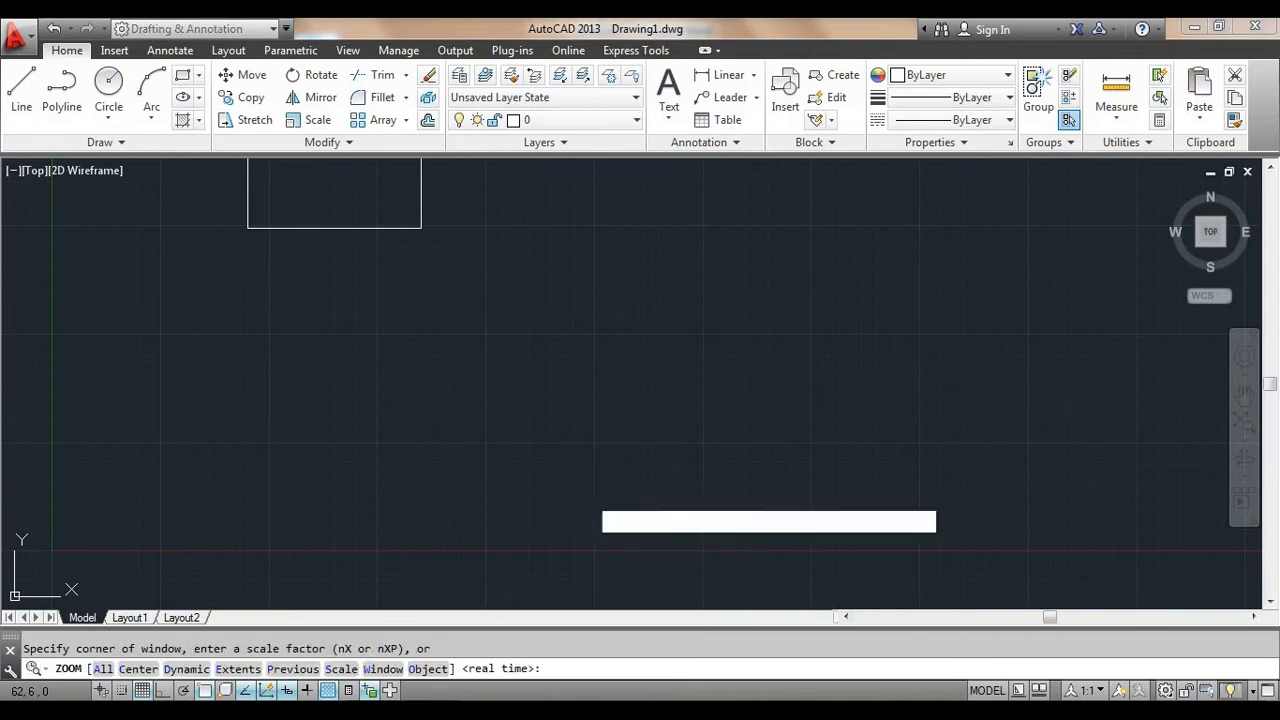
type("e")
key("Return")
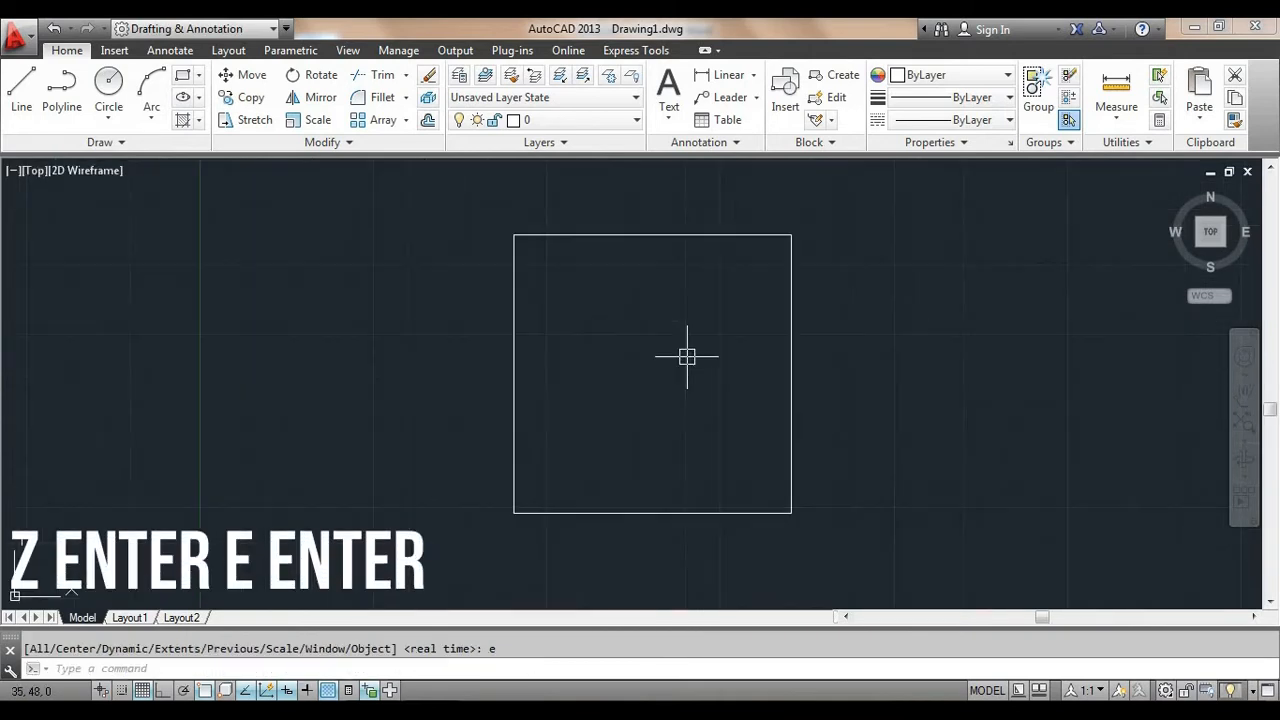
middle_click_drag(711, 376, 335, 346)
scroll(600, 375, "down", 1)
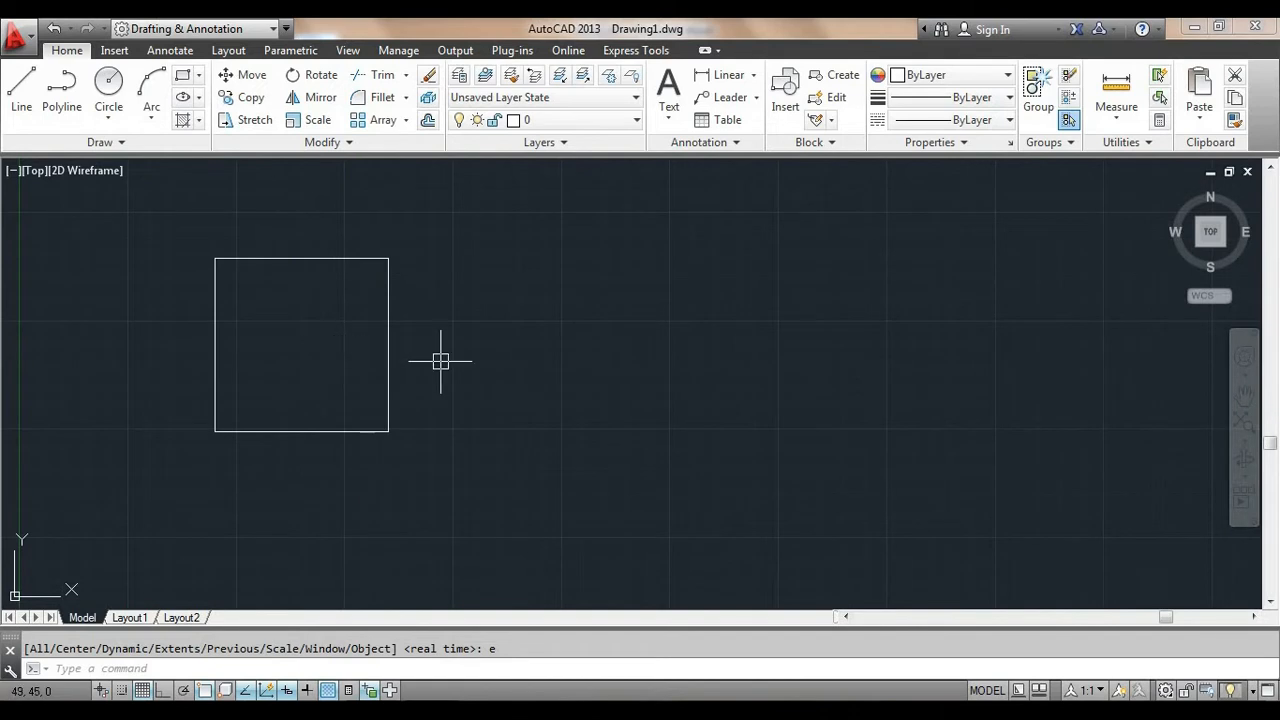
middle_click_drag(440, 361, 427, 337)
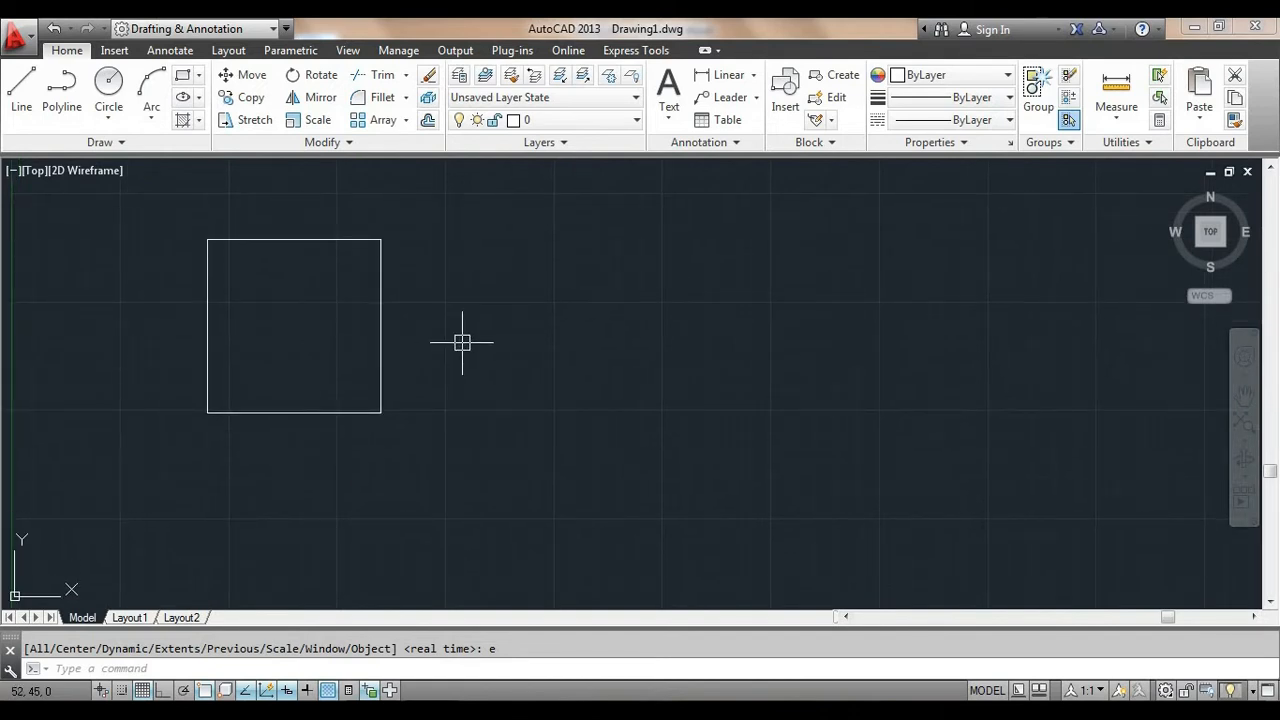
type("pol")
key("Return")
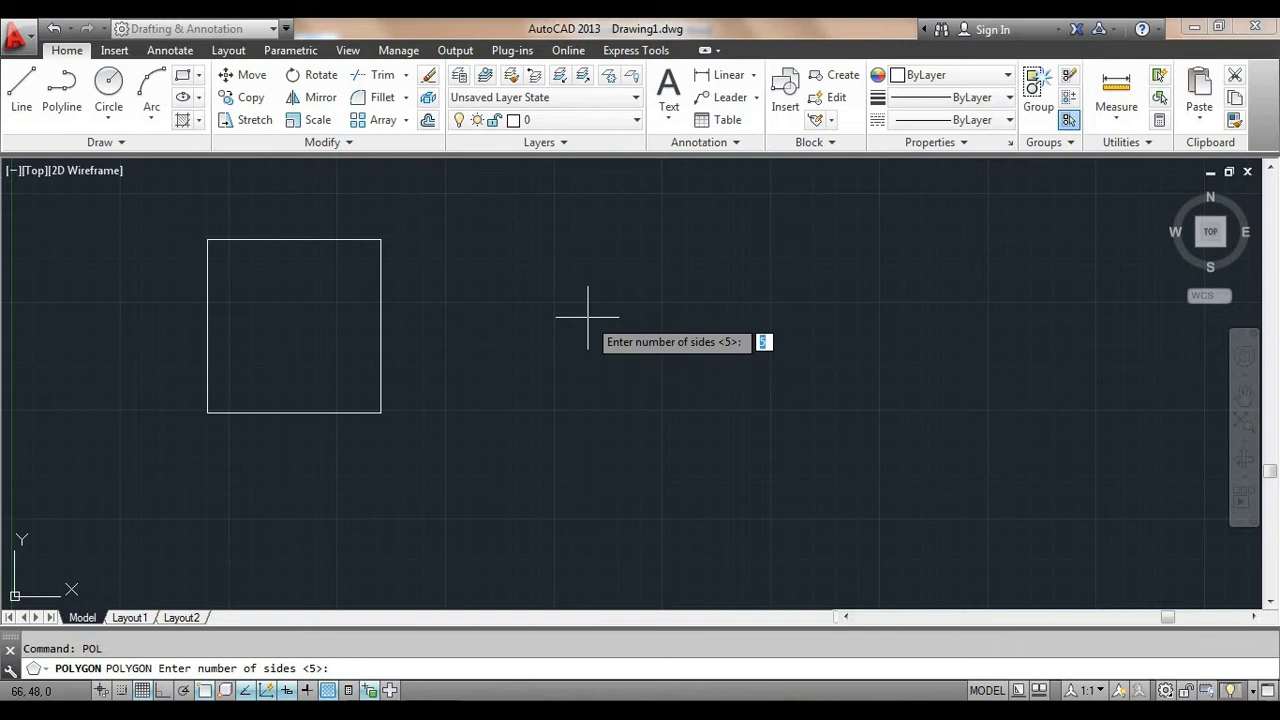
key("Return")
left_click(586, 321)
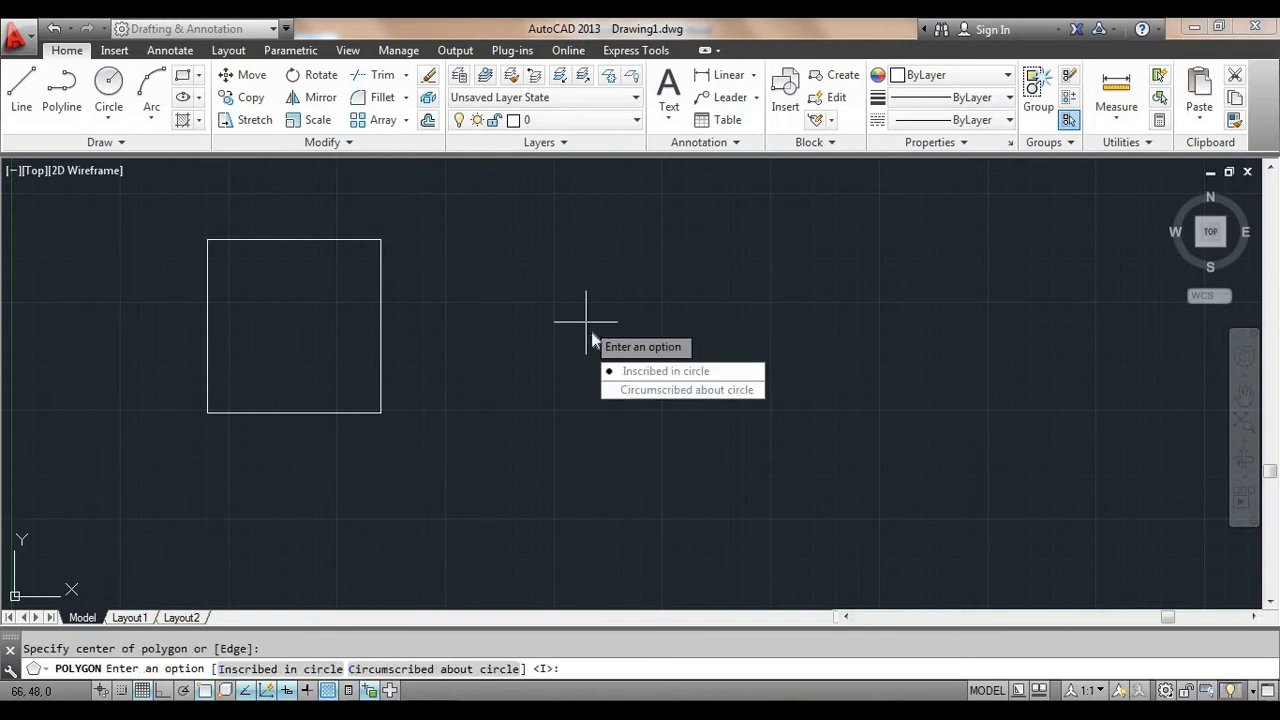
left_click(664, 372)
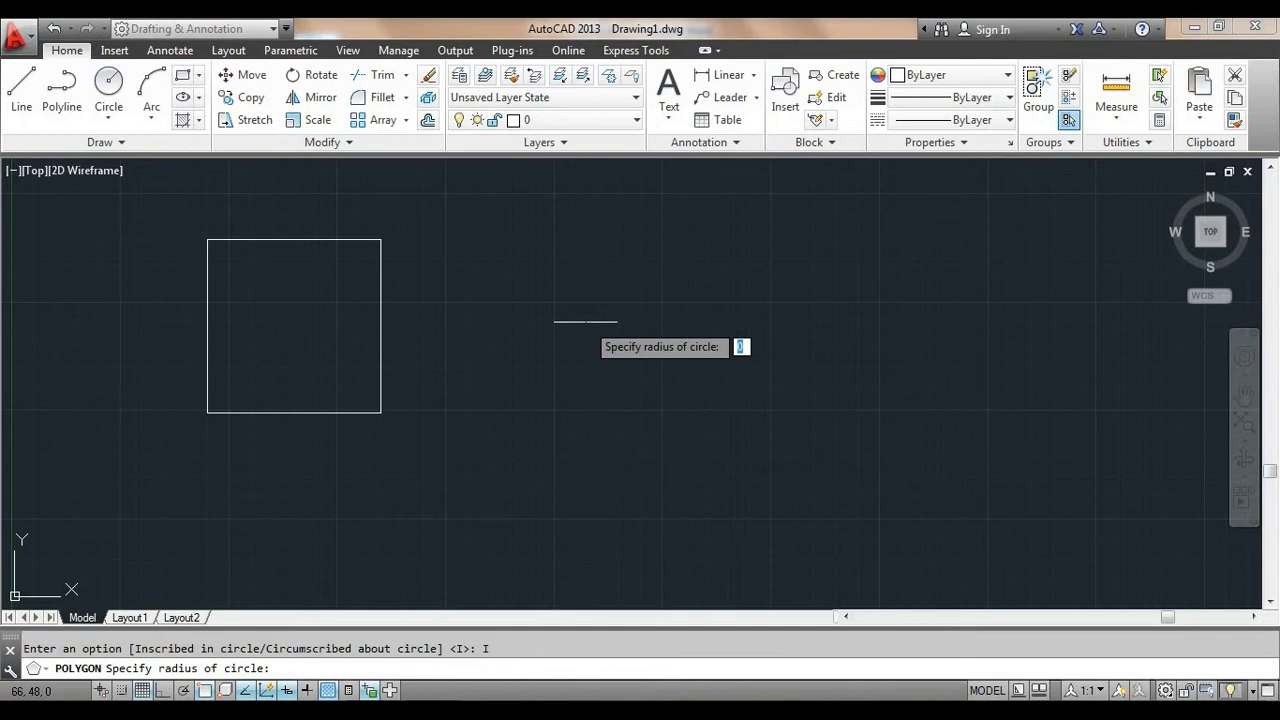
left_click(641, 397)
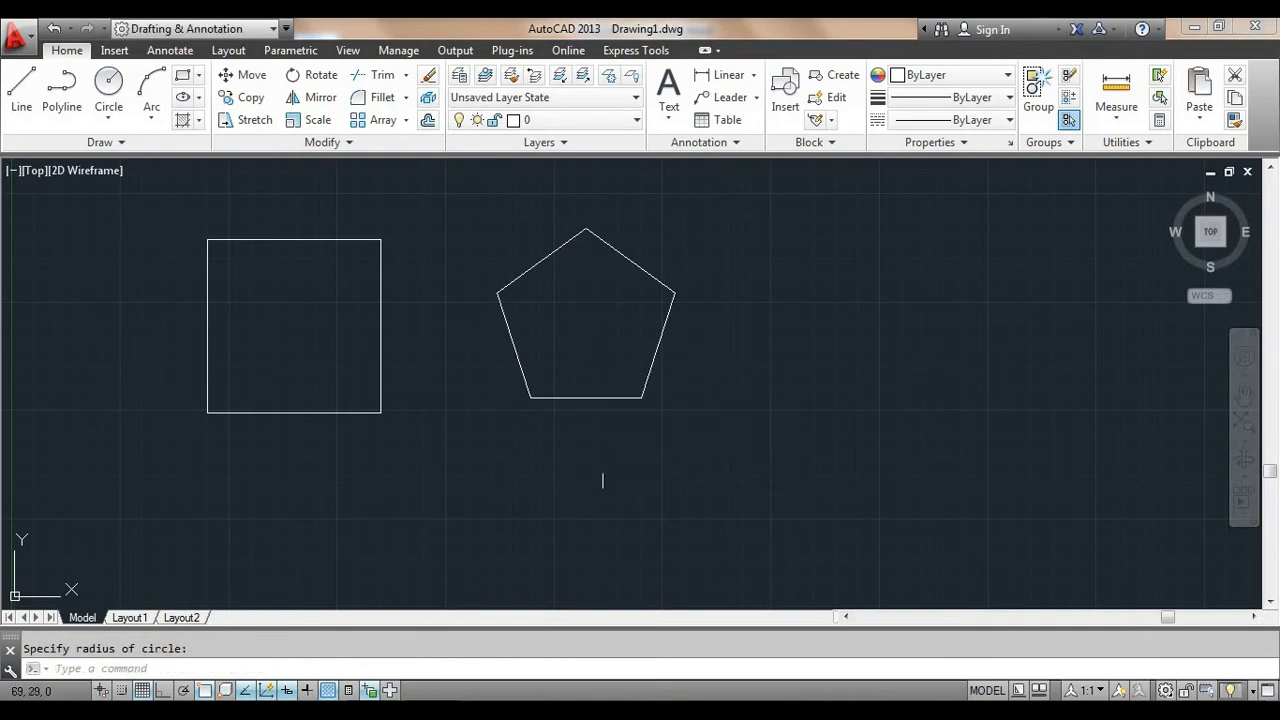
- Explode the square into separate line segments
middle_click_drag(460, 453, 511, 466)
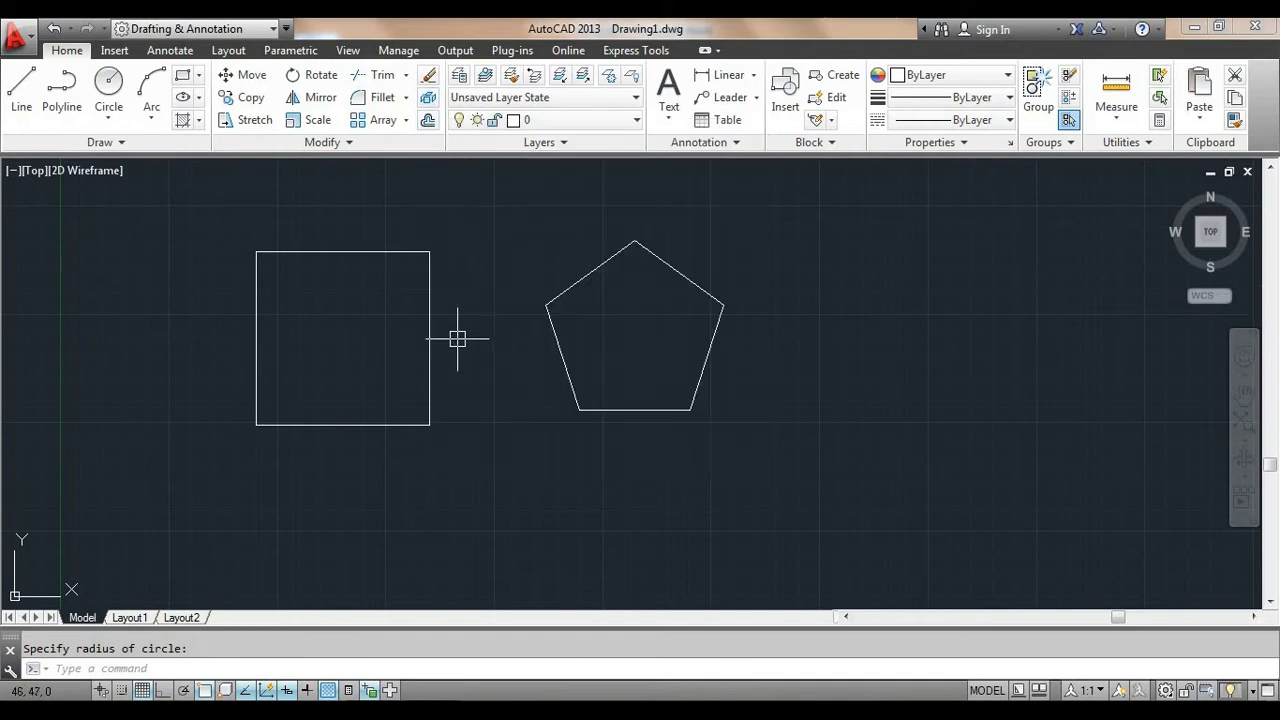
scroll(457, 322, "up", 2)
mouse_move(457, 320)
middle_mouse_down()
mouse_move(497, 380)
mouse_move(594, 360)
middle_mouse_up()
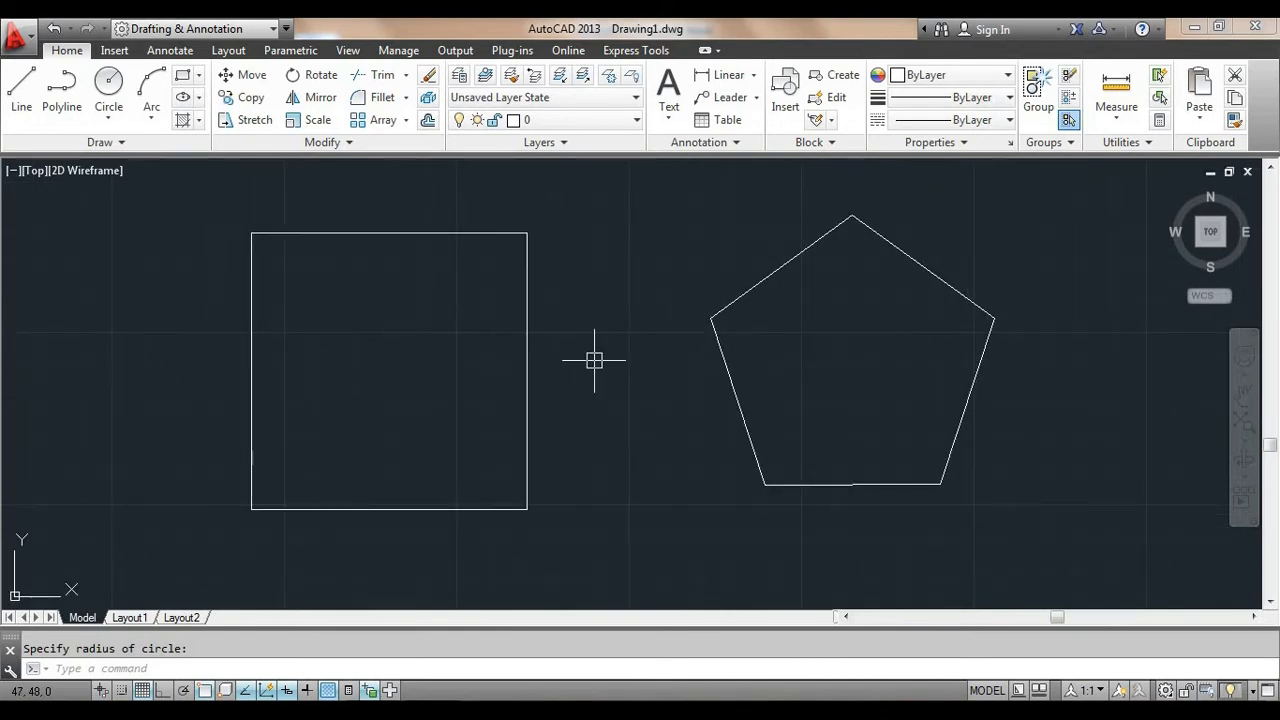
type("X")
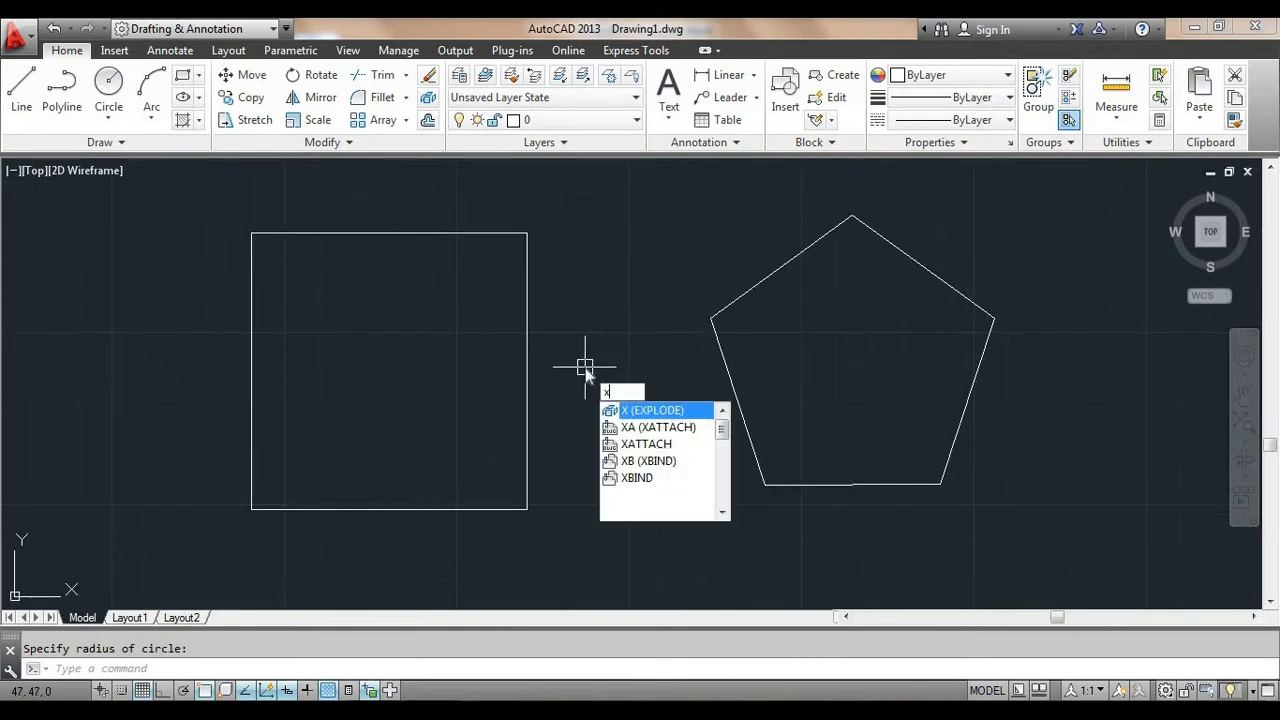
key("Return")
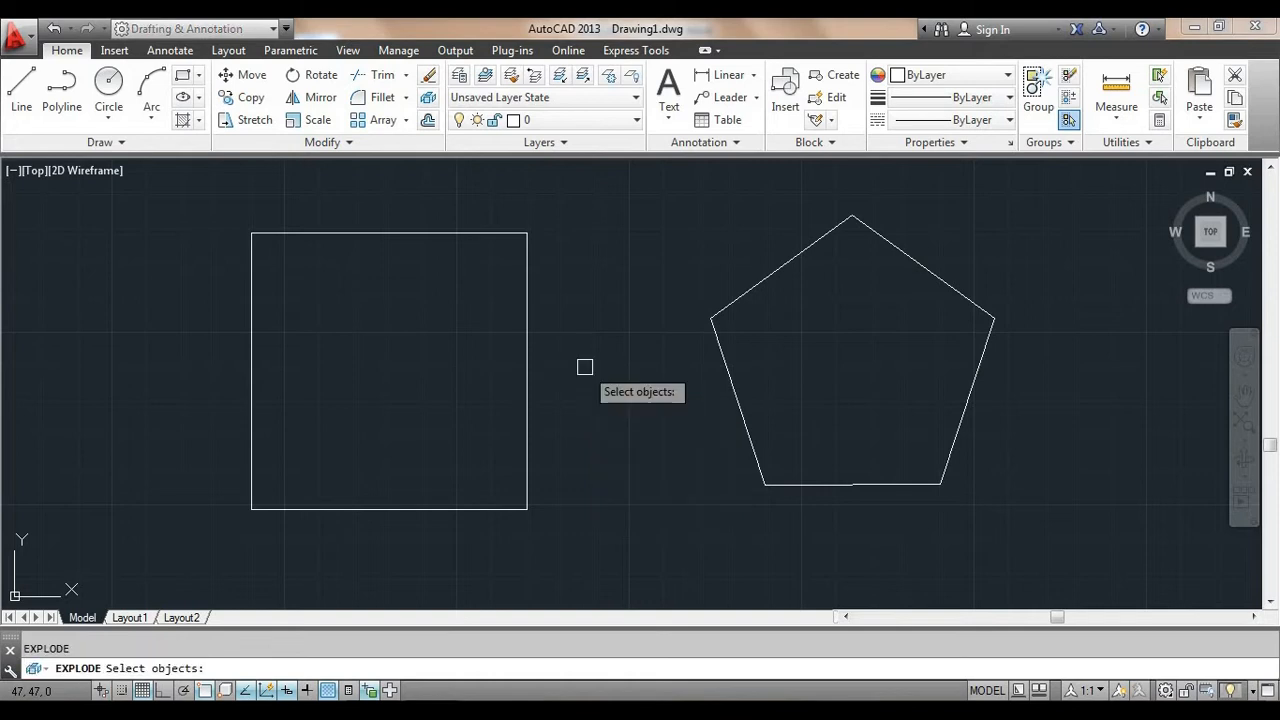
left_click(526, 310)
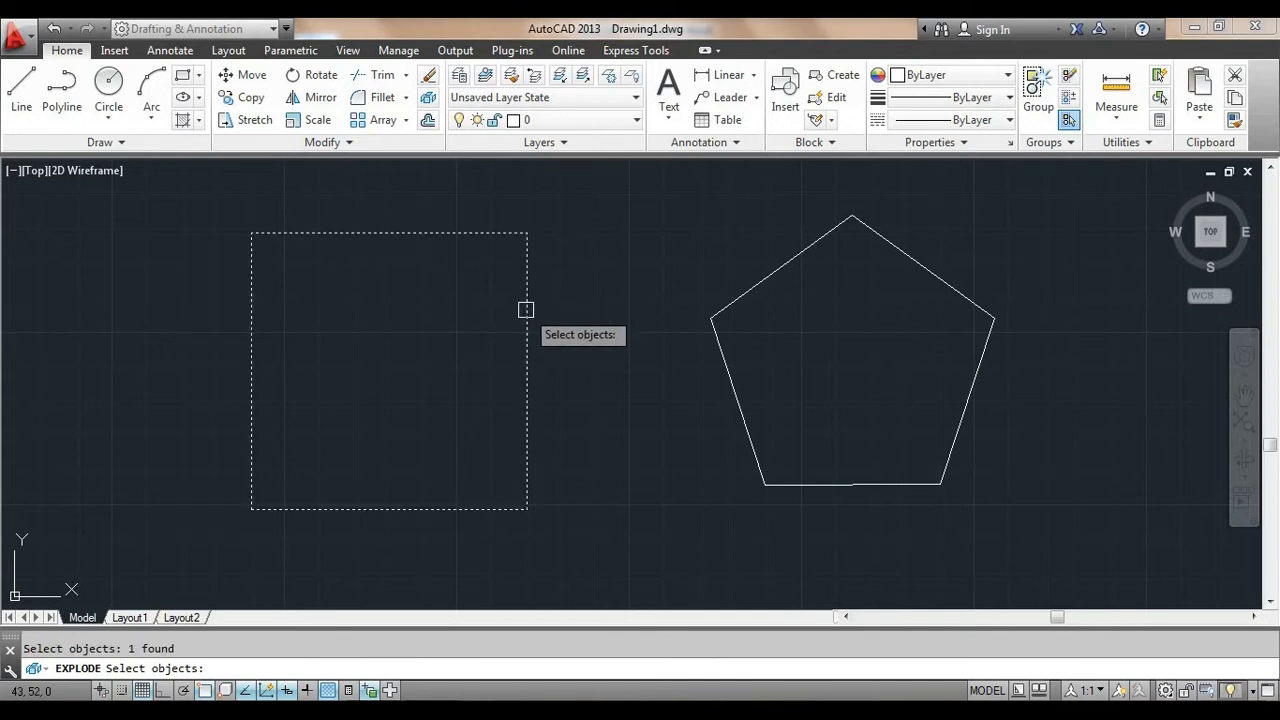
key("Return")
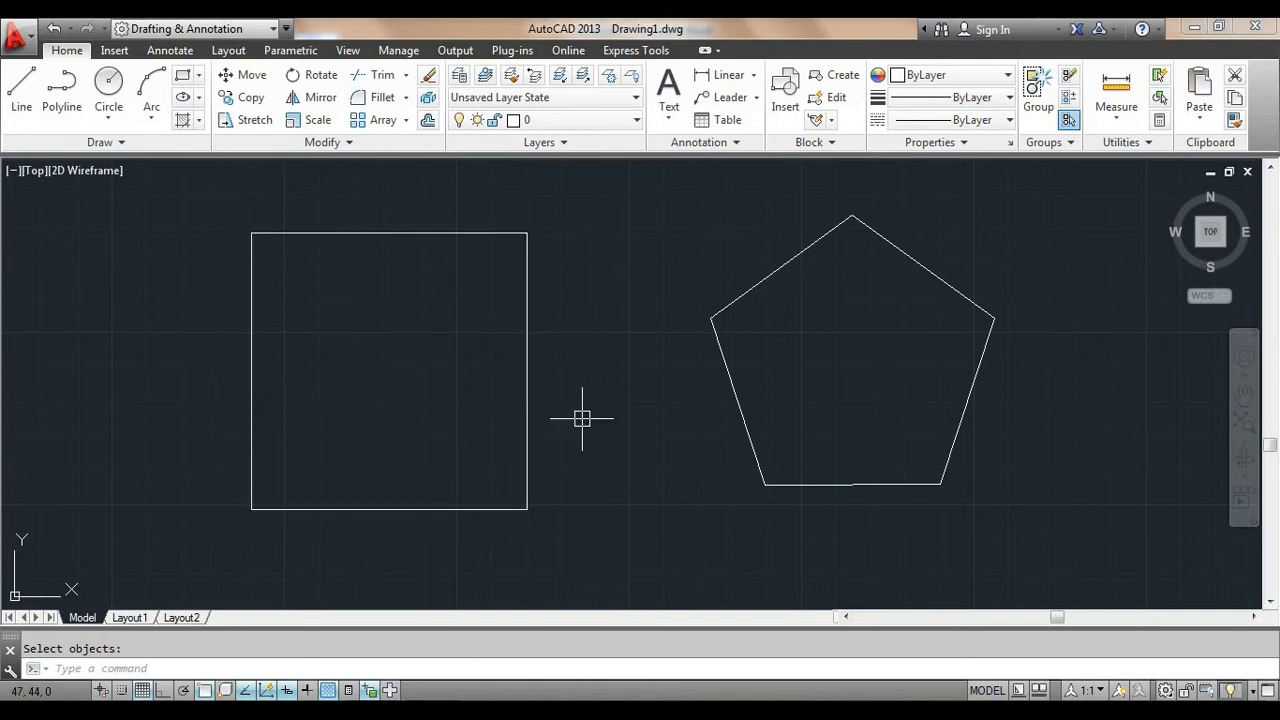
- Explode the pentagon into separate line segments
middle_click_drag(614, 429, 528, 418)
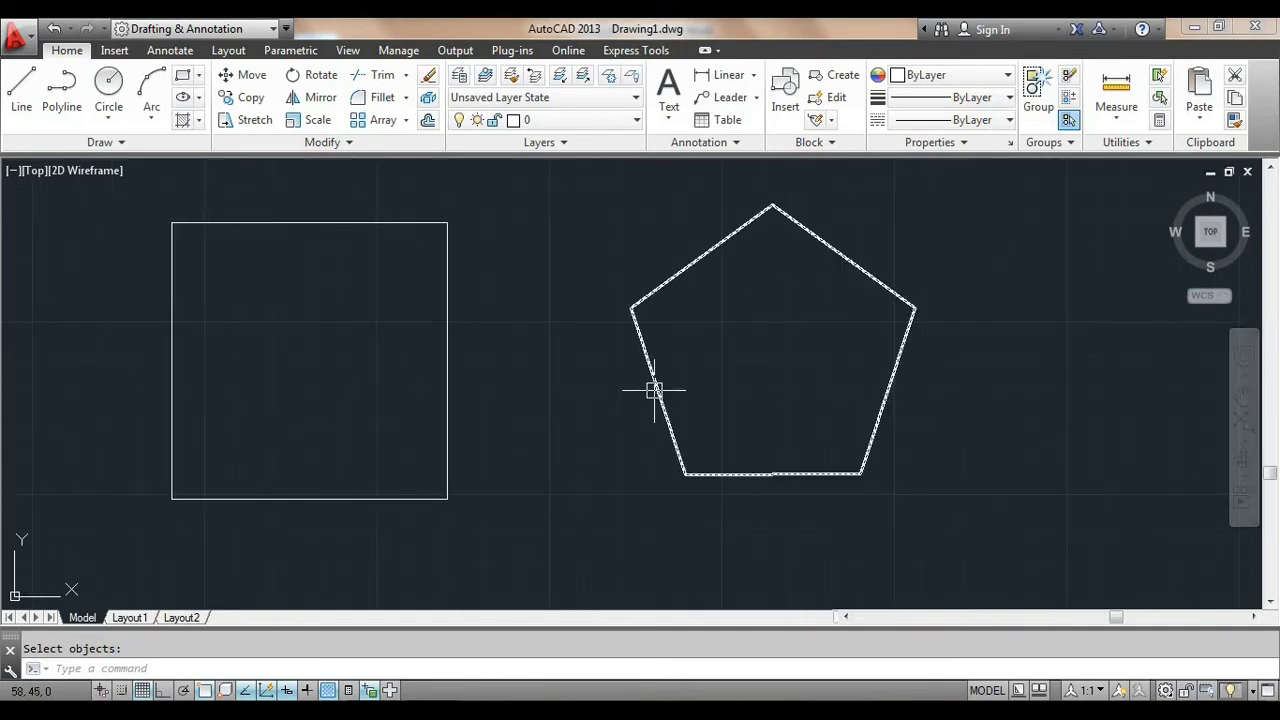
type("explode")
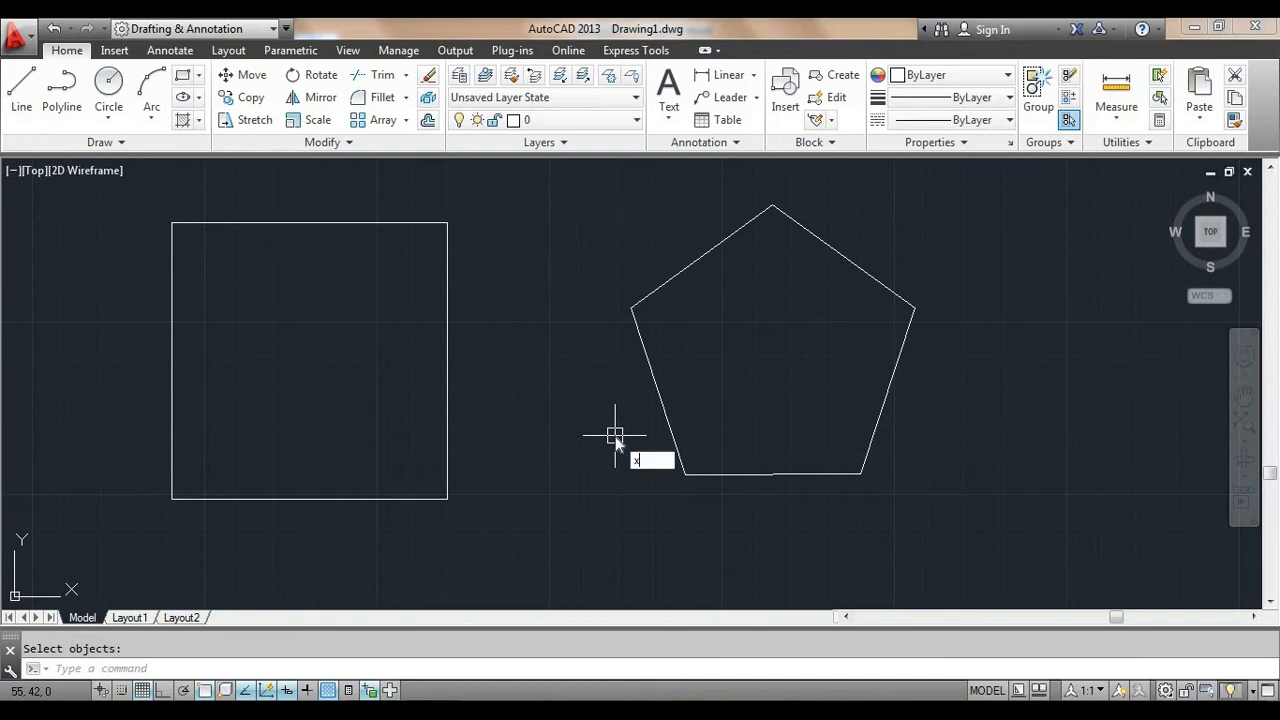
key("Return")
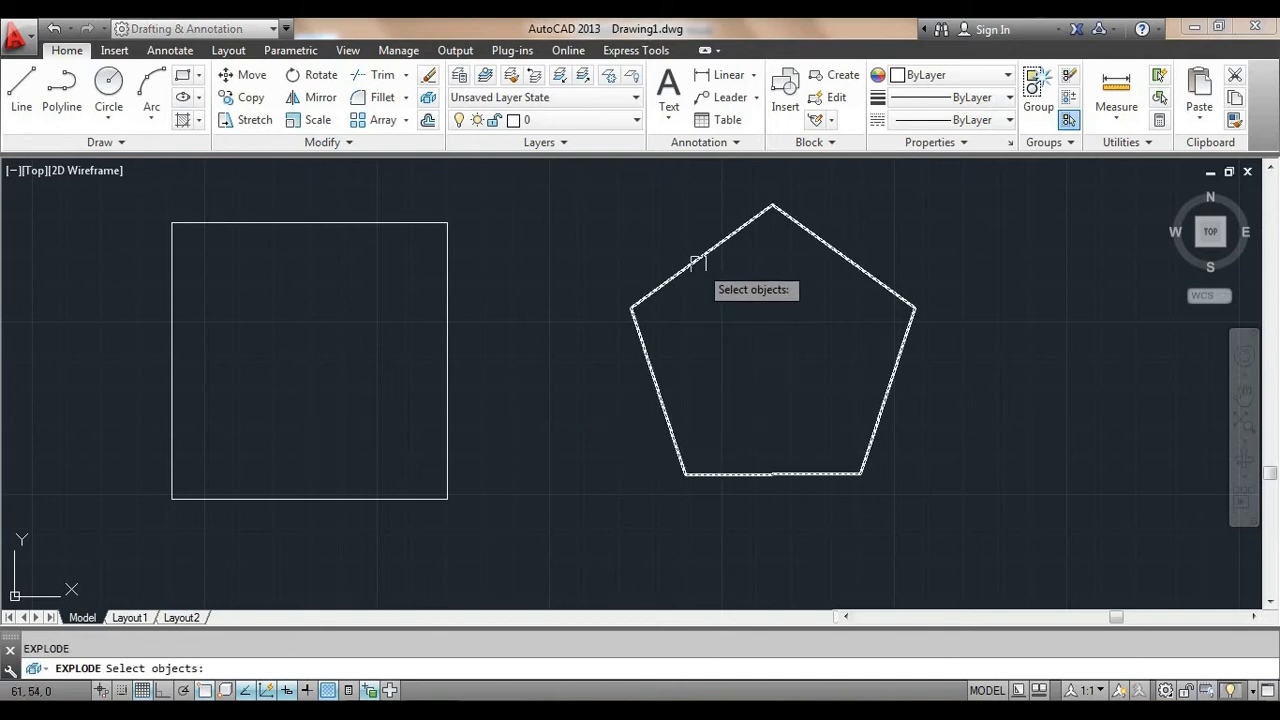
left_click(729, 232)
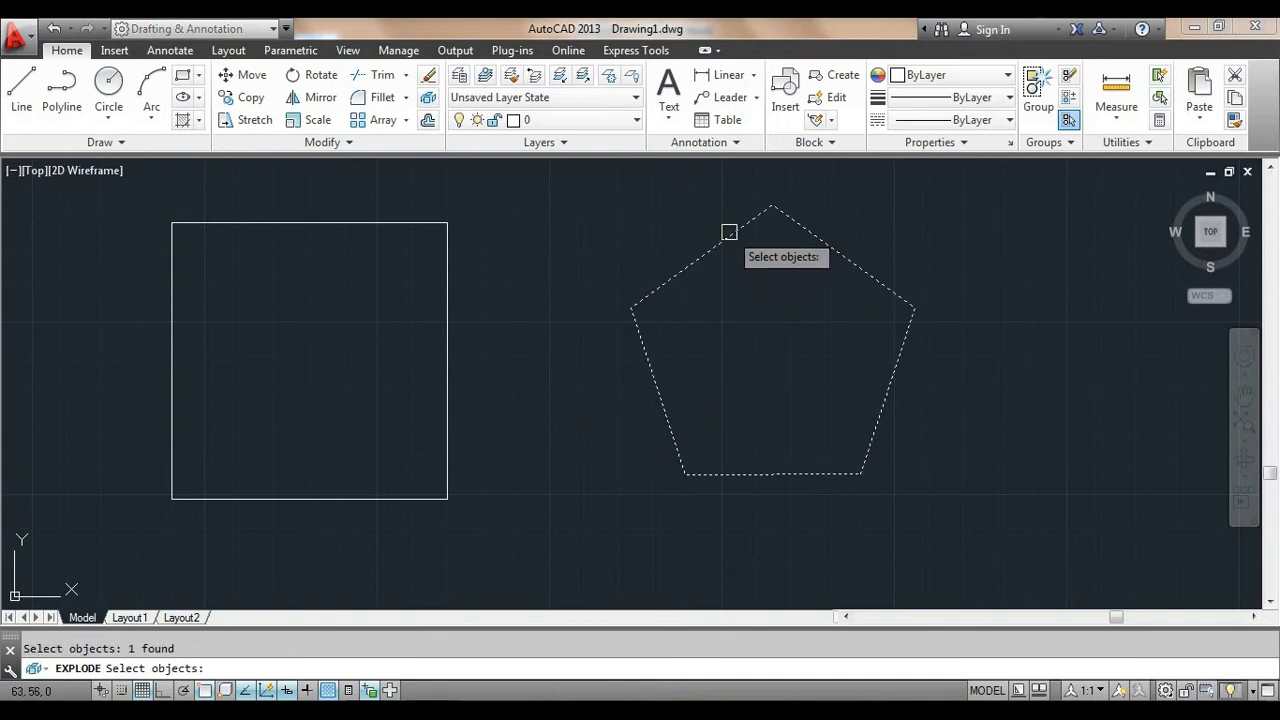
key("Return")
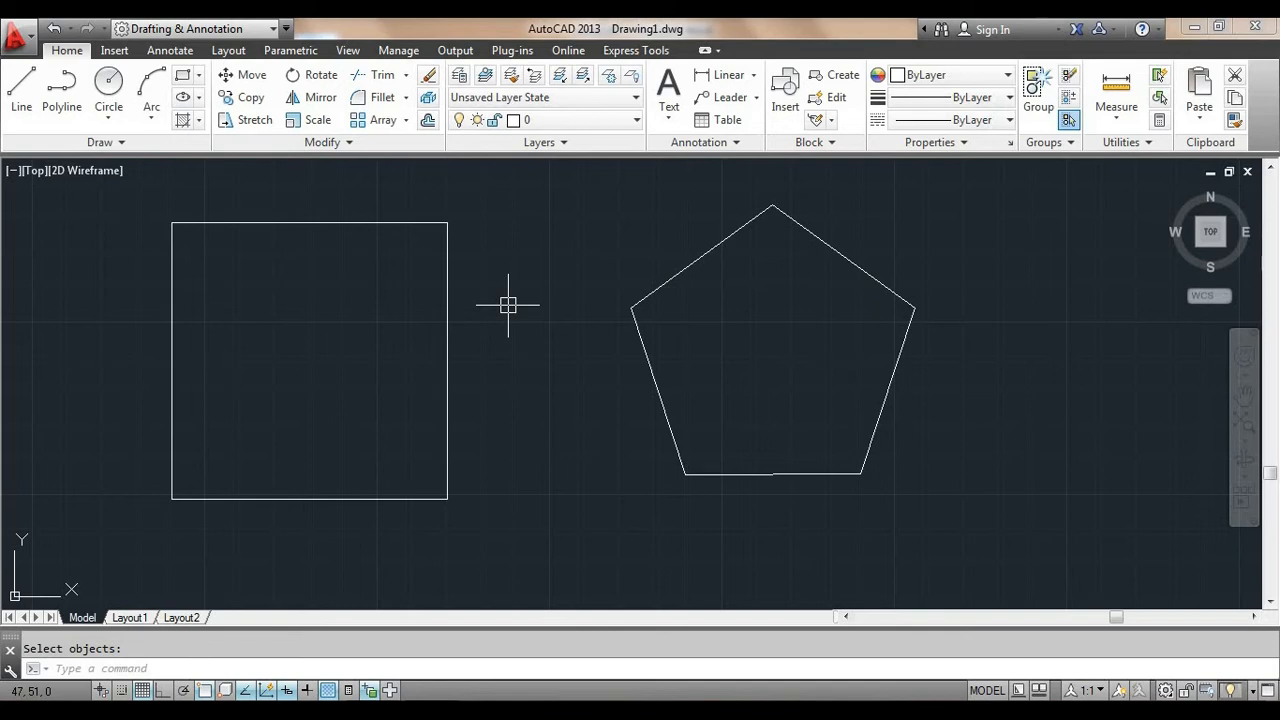
- Erase the top edge of the exploded square
type("e")
key("Return")
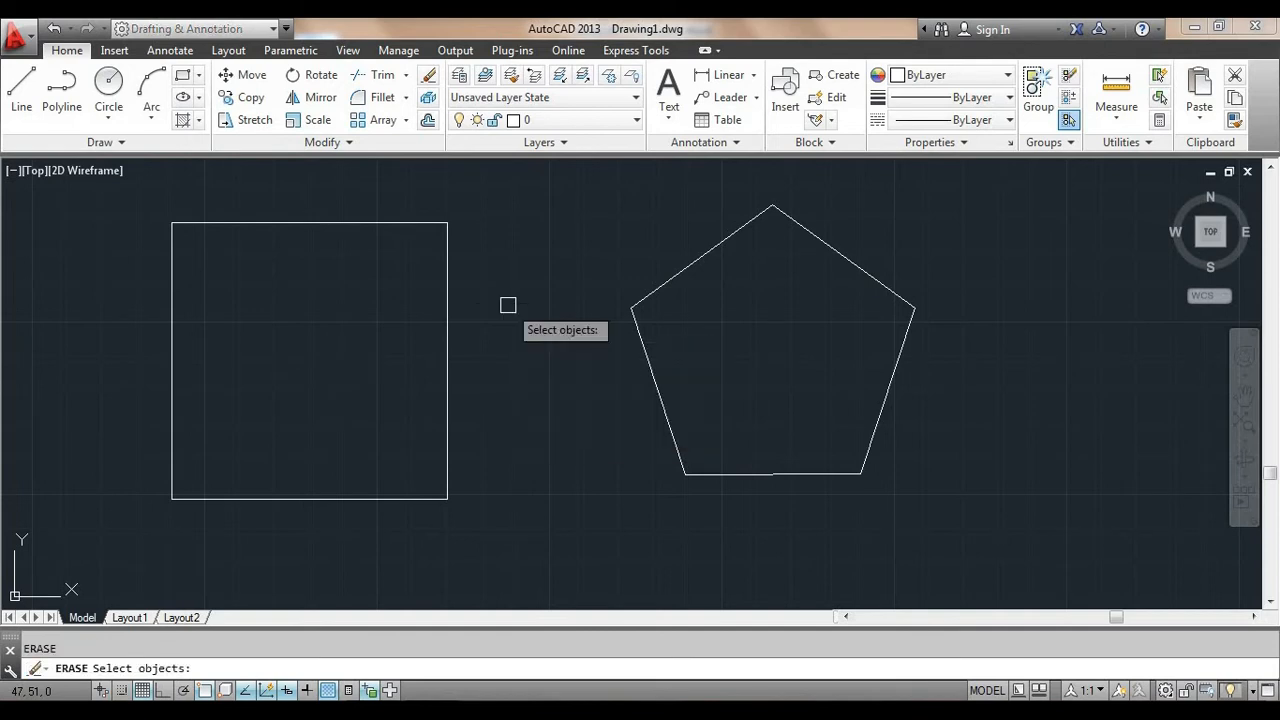
left_click(361, 223)
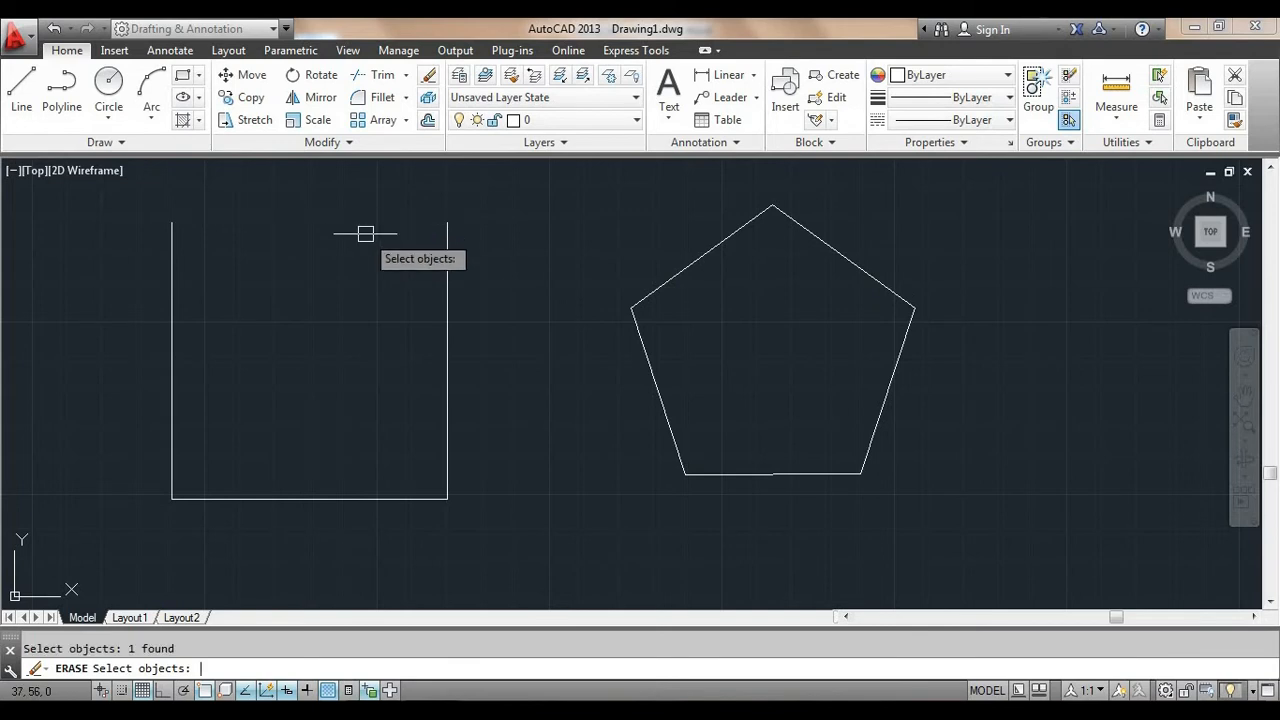
key("Return")
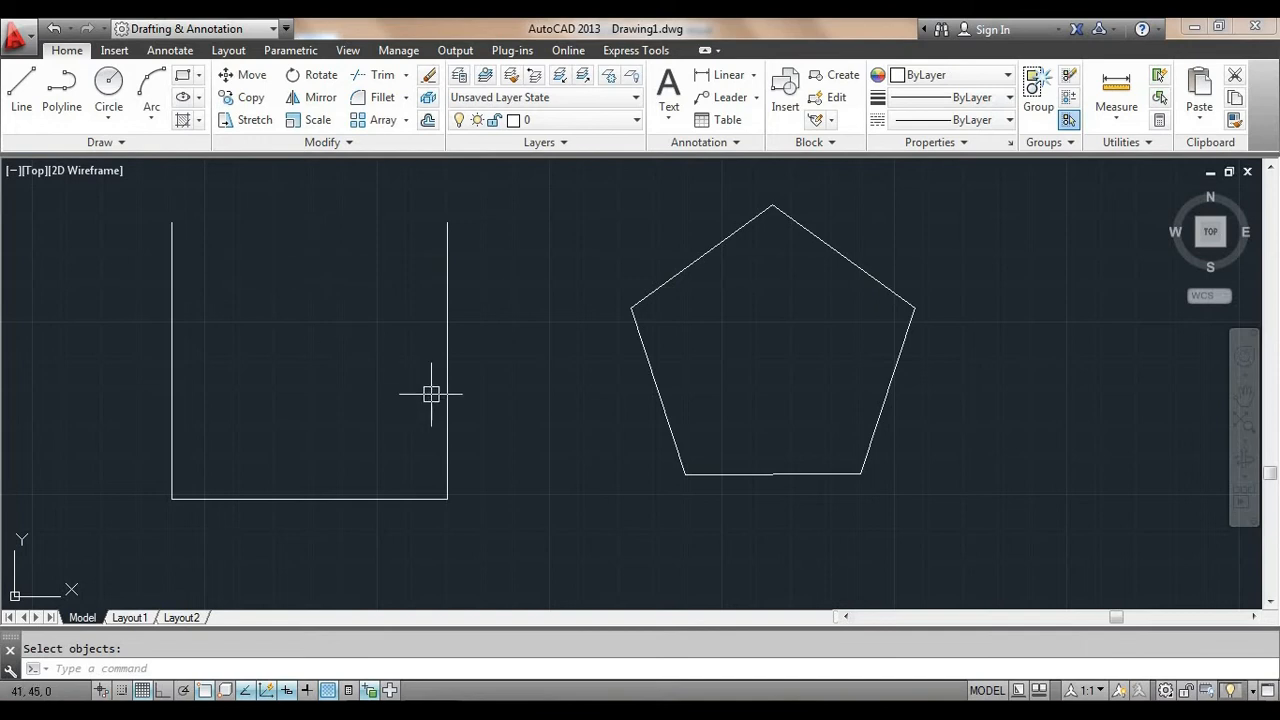
- Erase the pentagon's upper-left and lower-right edges together with the bottom edge of the square
type("e")
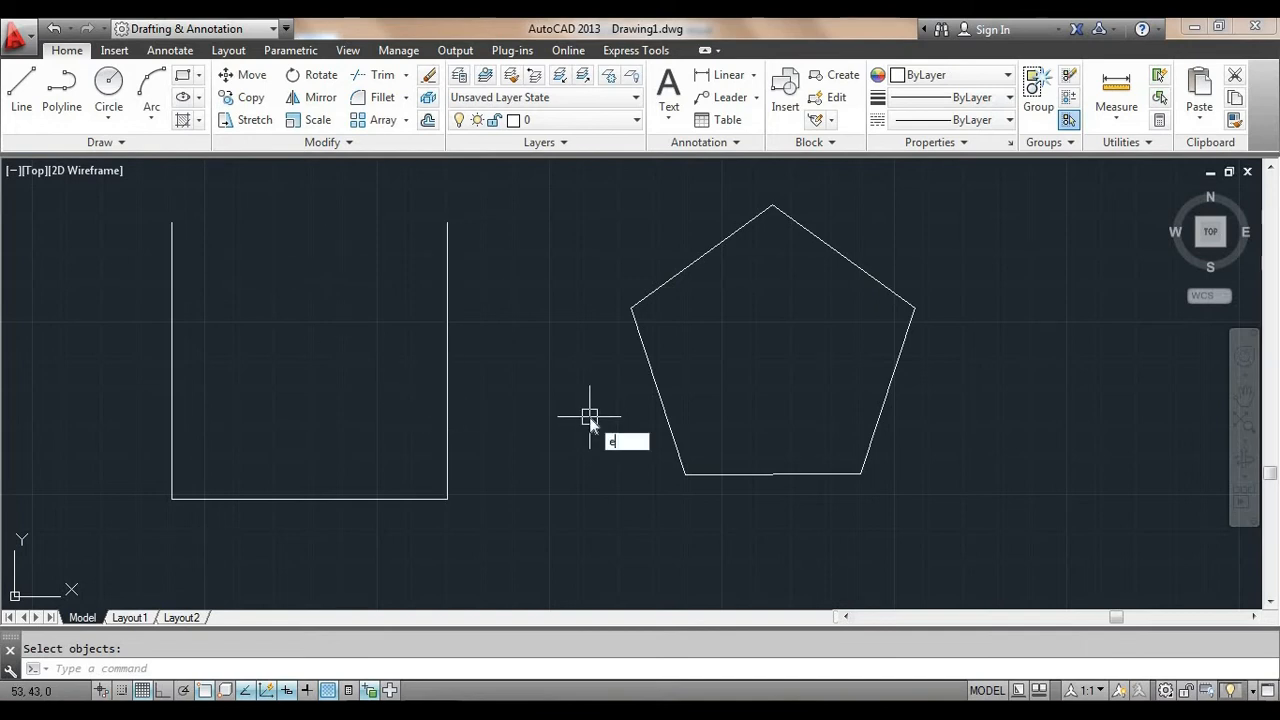
key("Return")
left_click(677, 272)
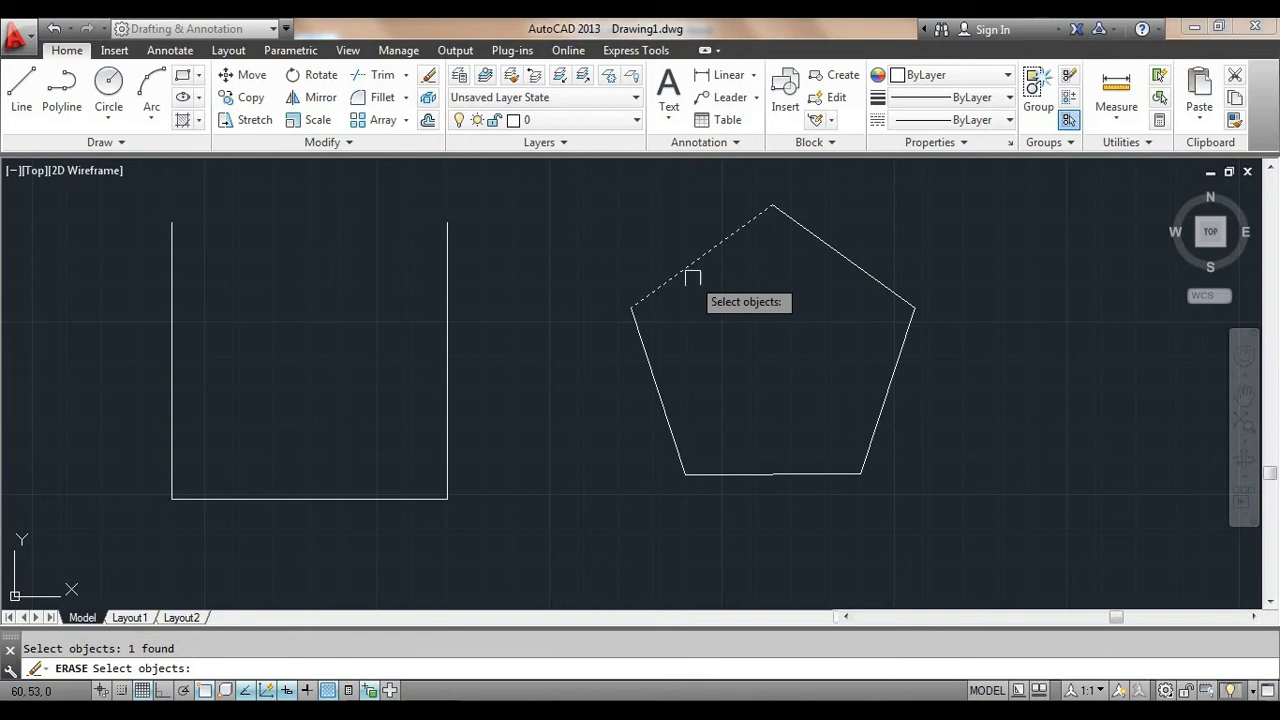
left_click(882, 408)
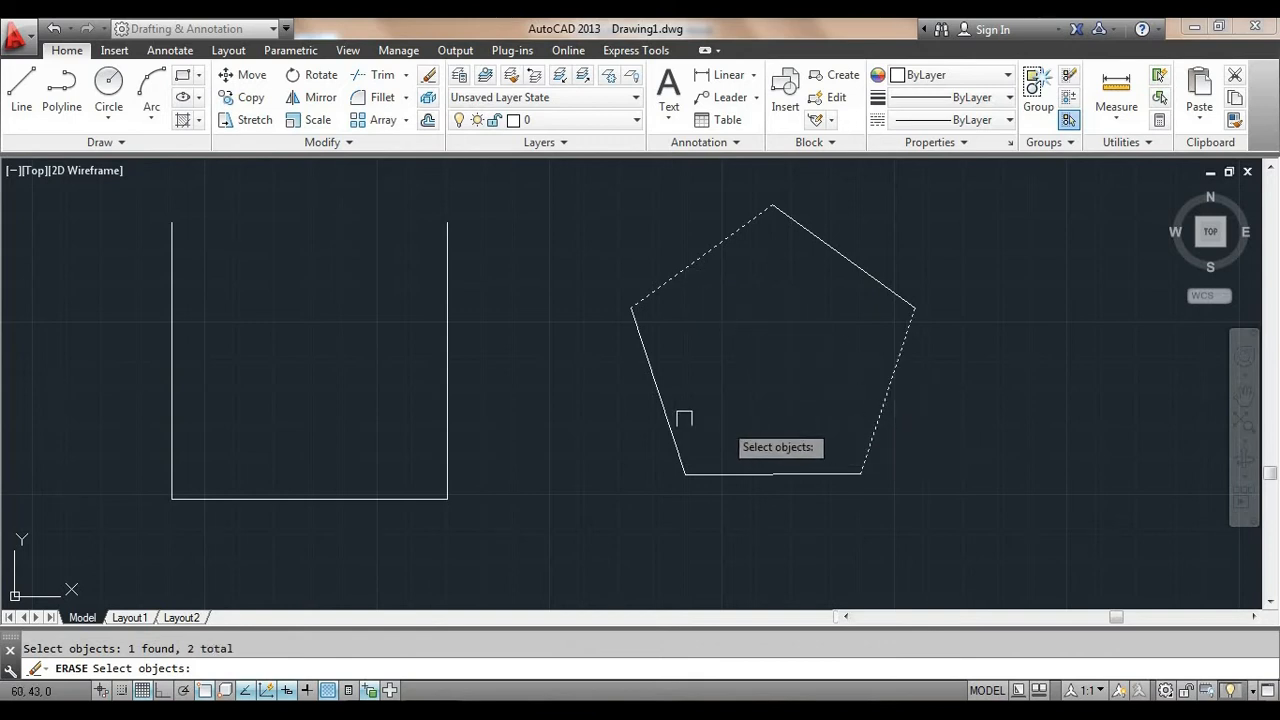
left_click(380, 498)
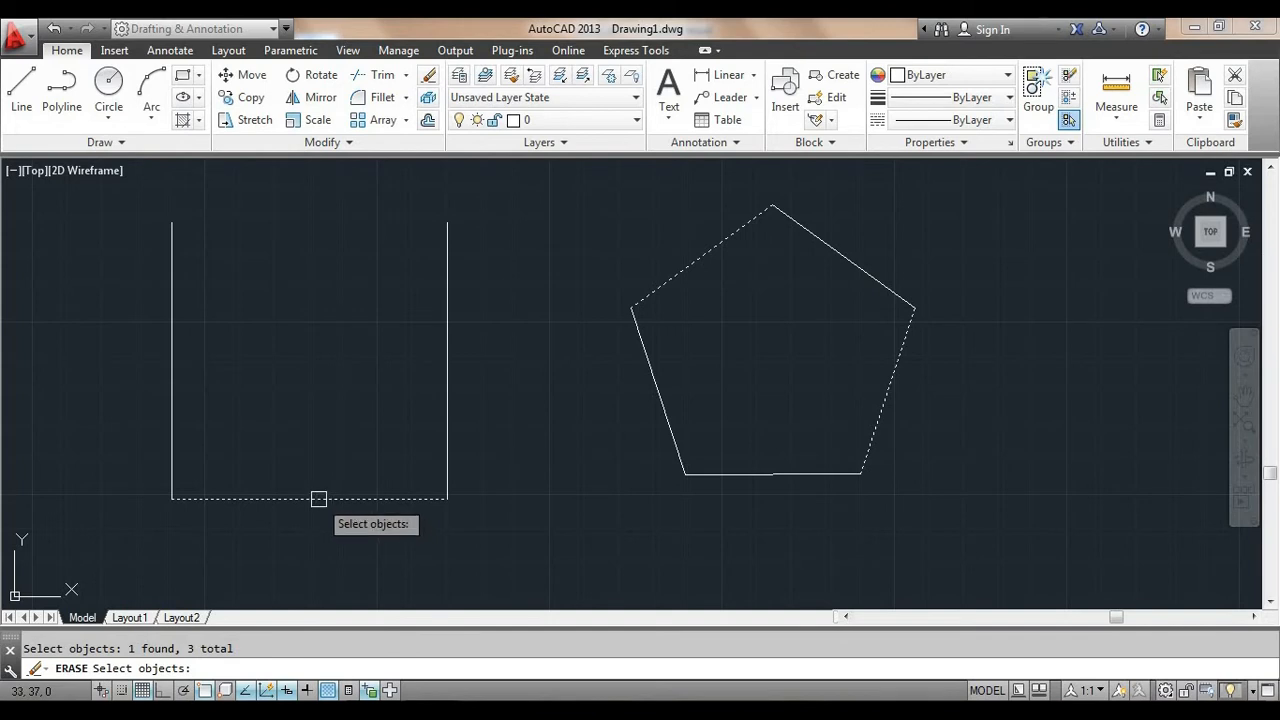
key("Return")
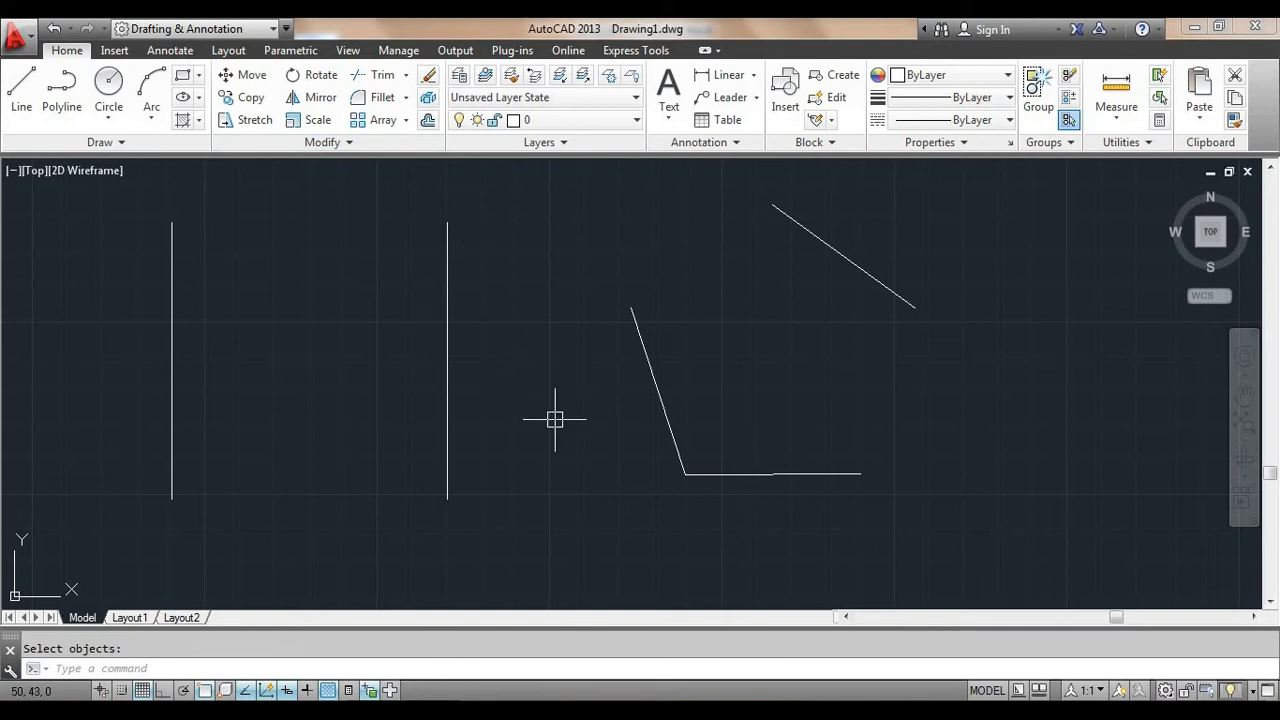
- Erase all remaining lines of the square and the pentagon at once
key("ctrl+a")
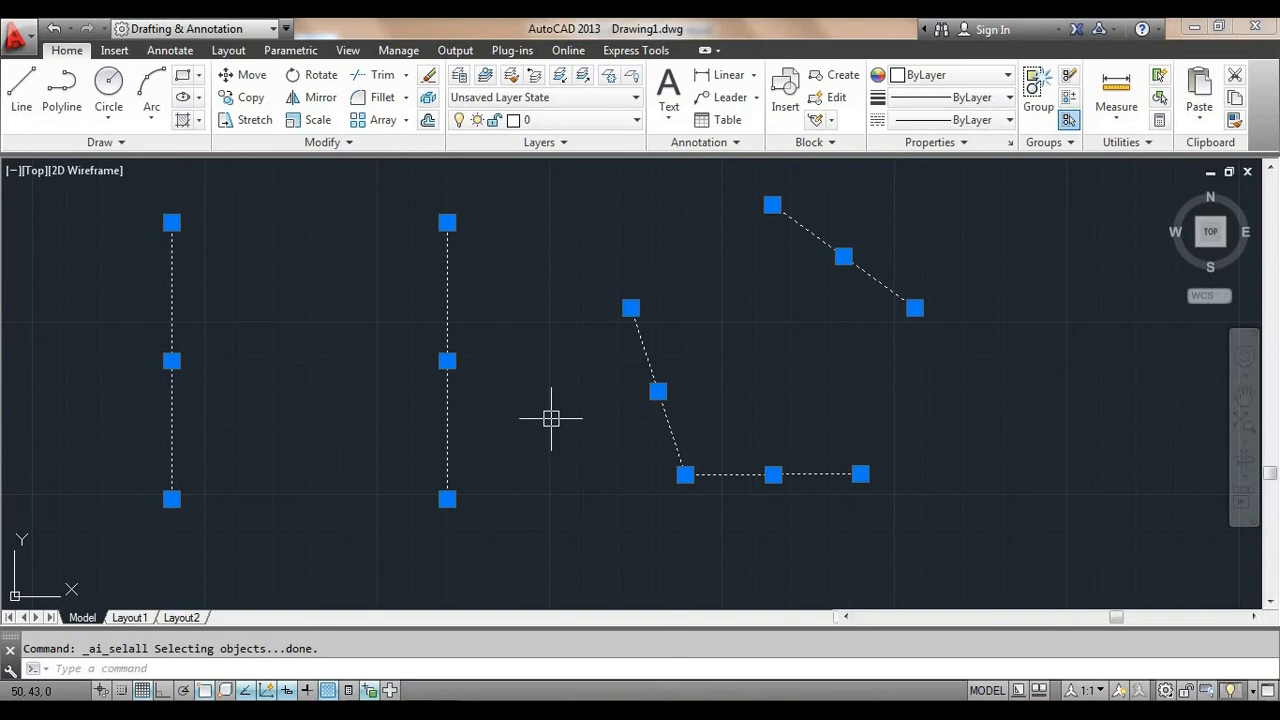
key("Delete")
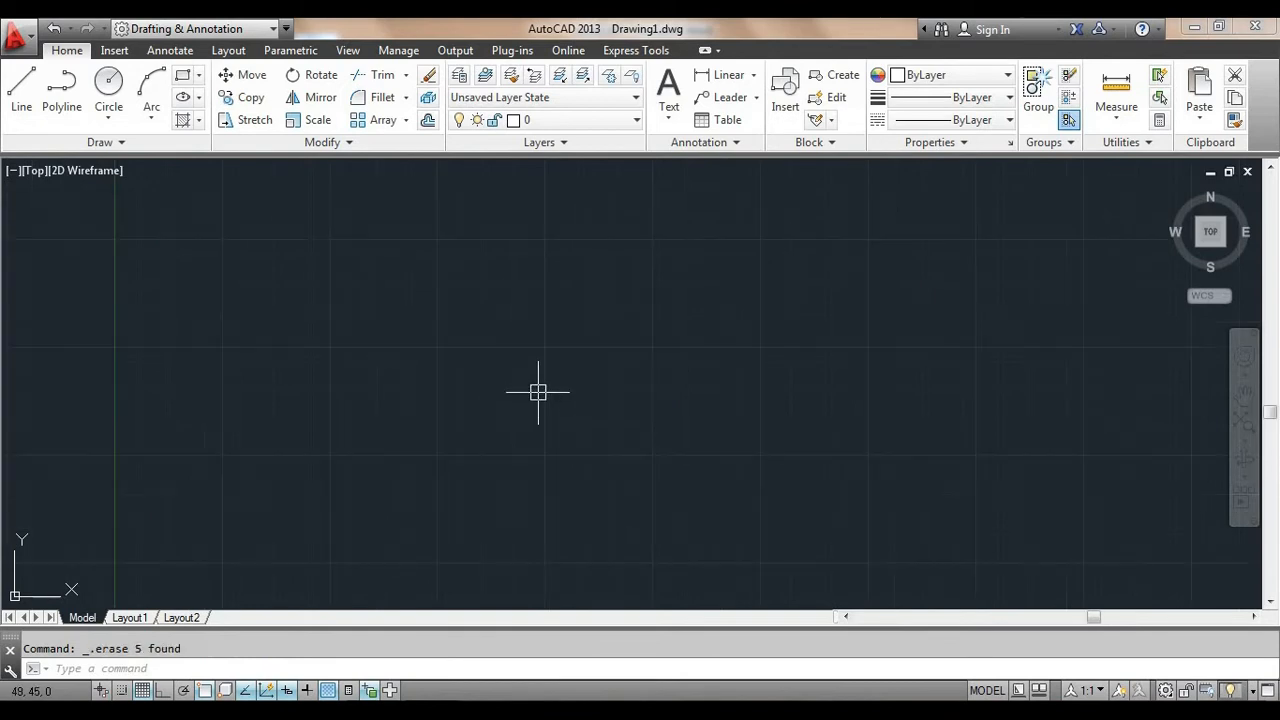
- Draw a single horizontal line 20 units long with Ortho mode turned on
scroll(454, 424, "down", 2)
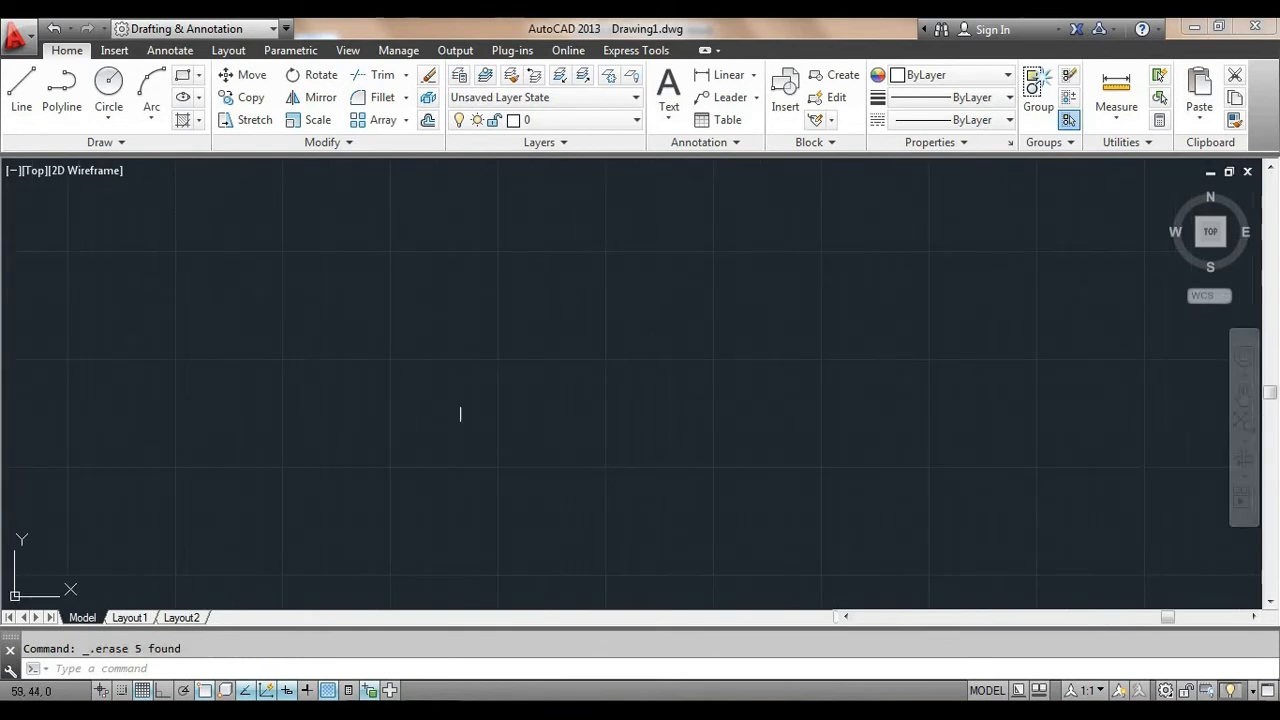
type("l")
key("Return")
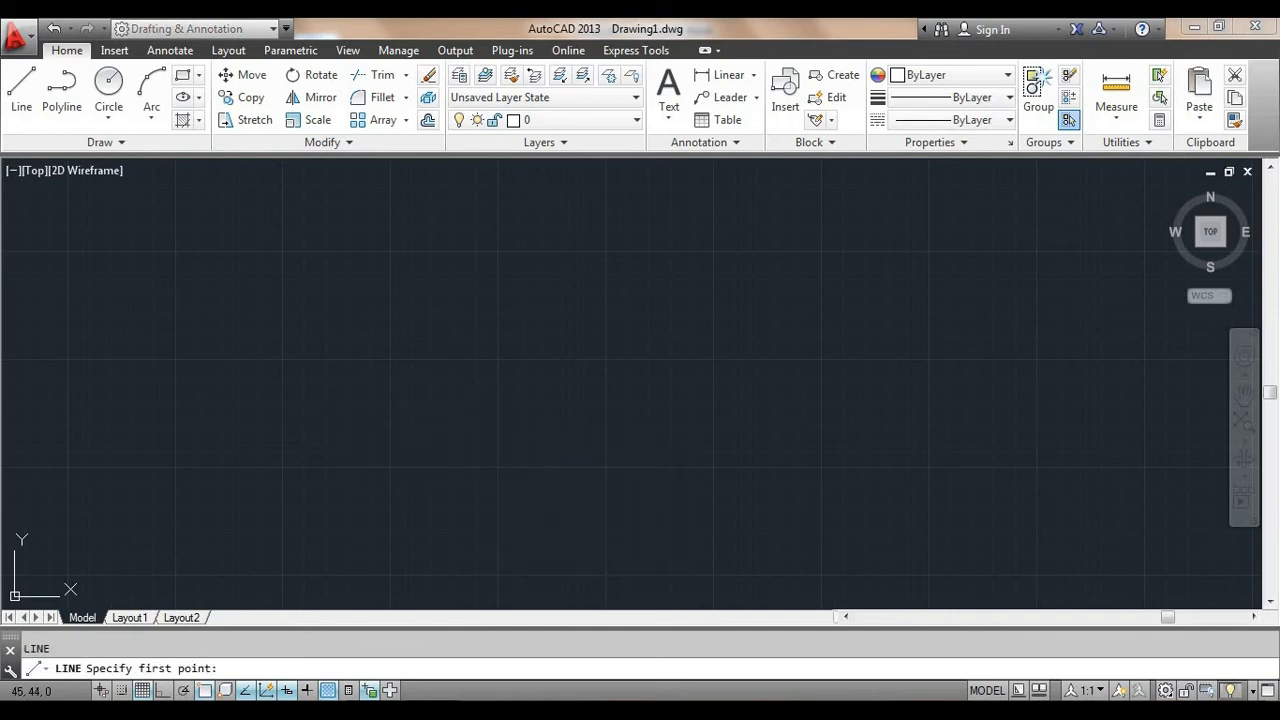
left_click(347, 410)
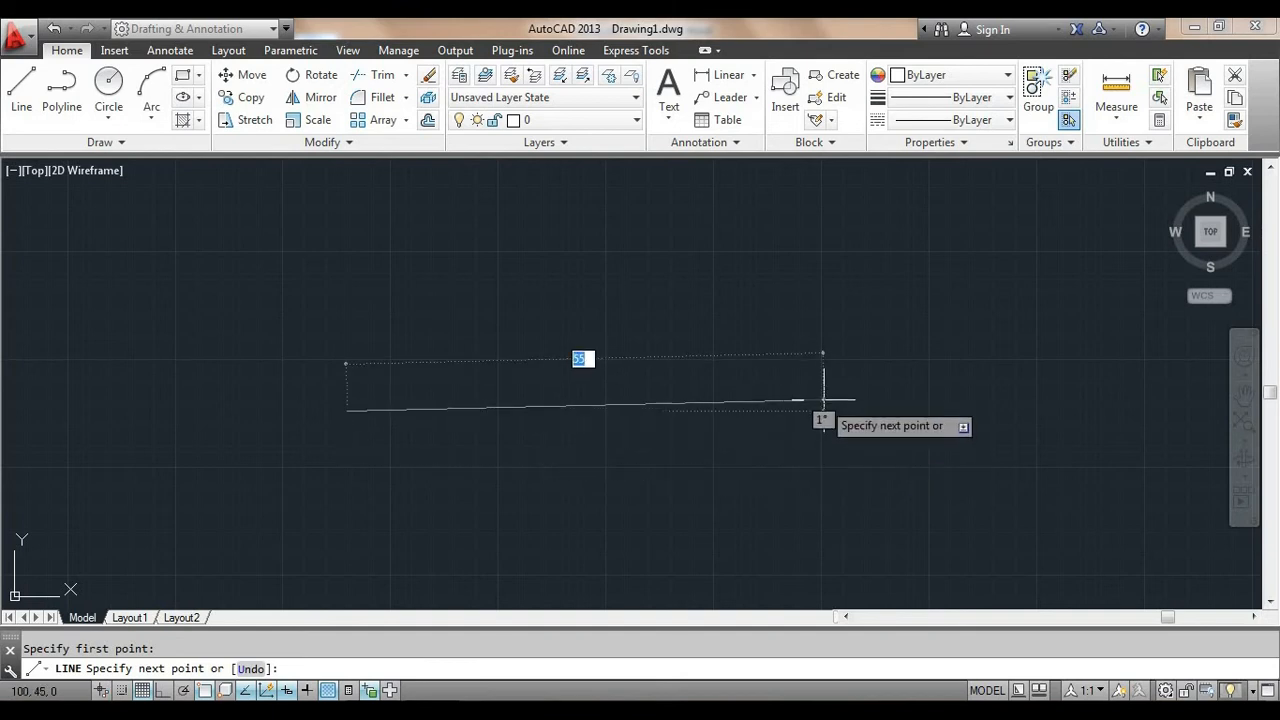
key("F8")
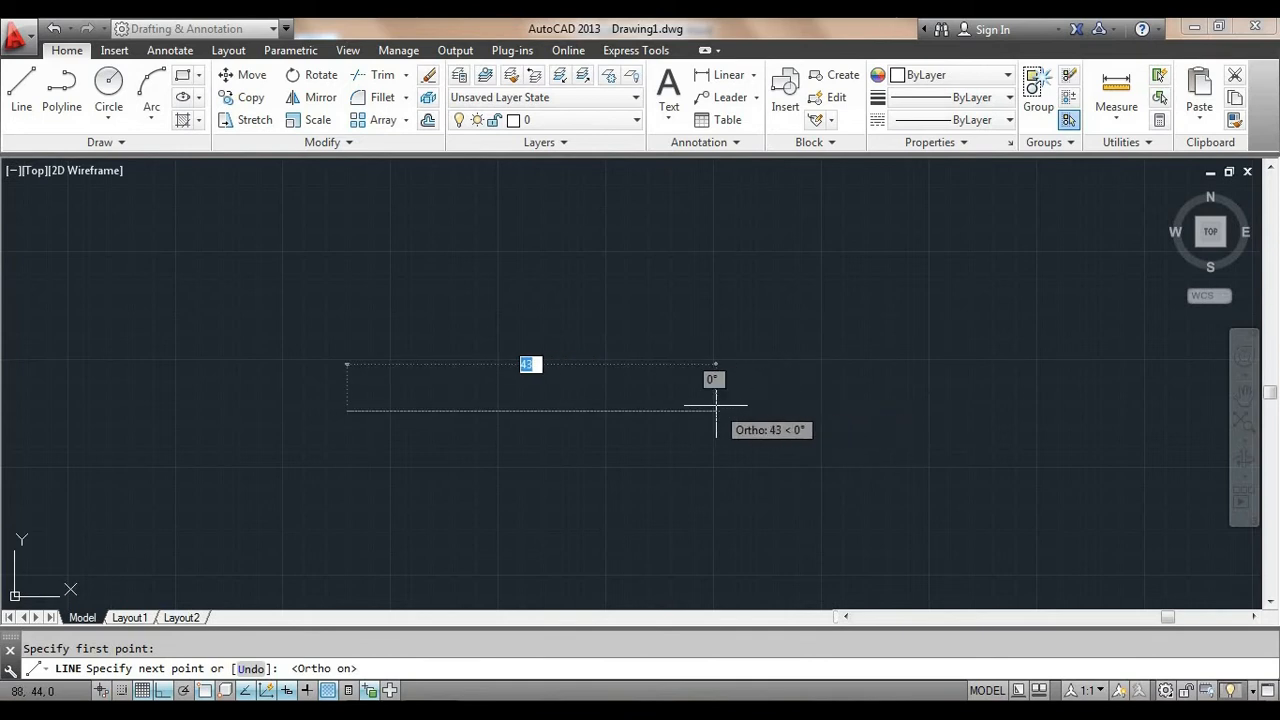
type("20")
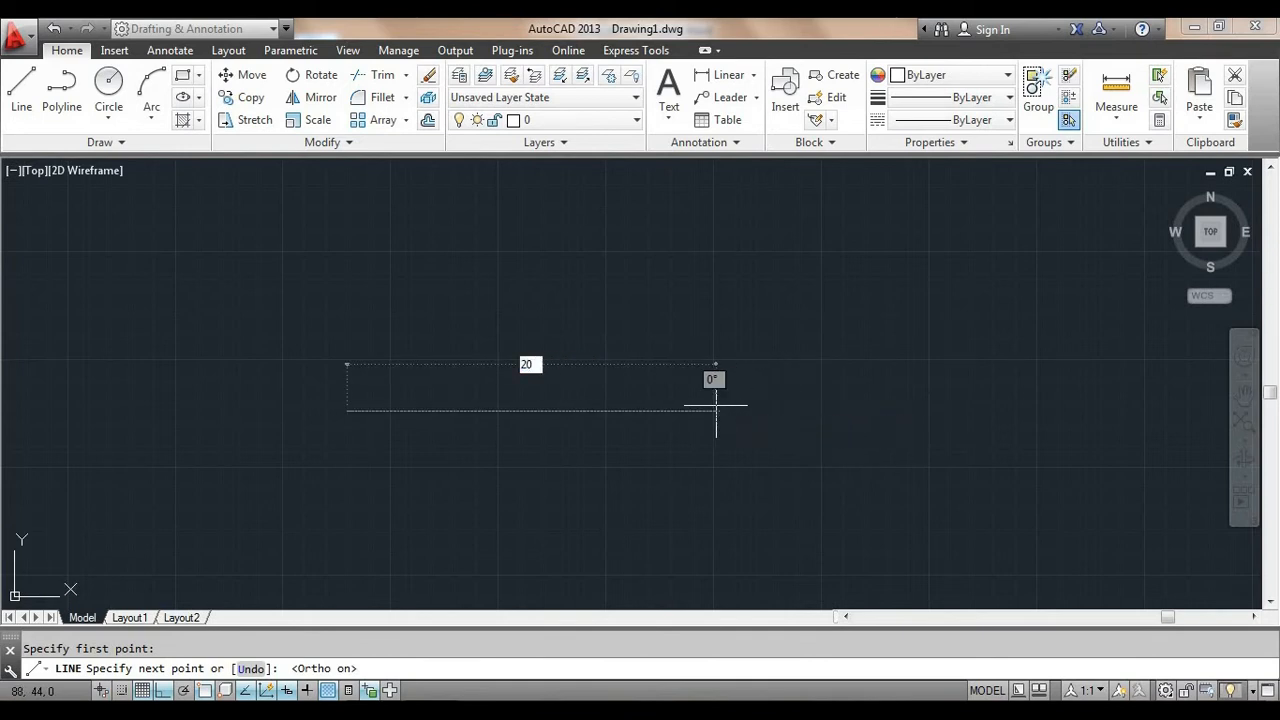
key("Return")
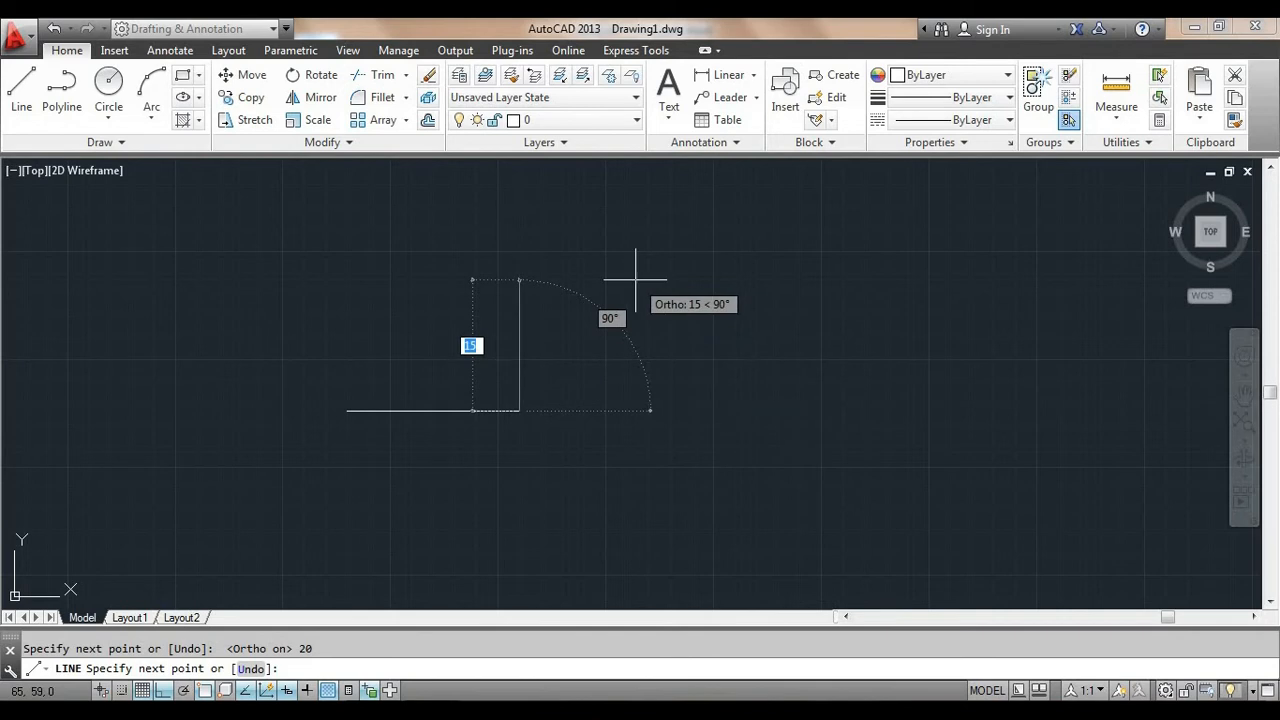
key("Escape")
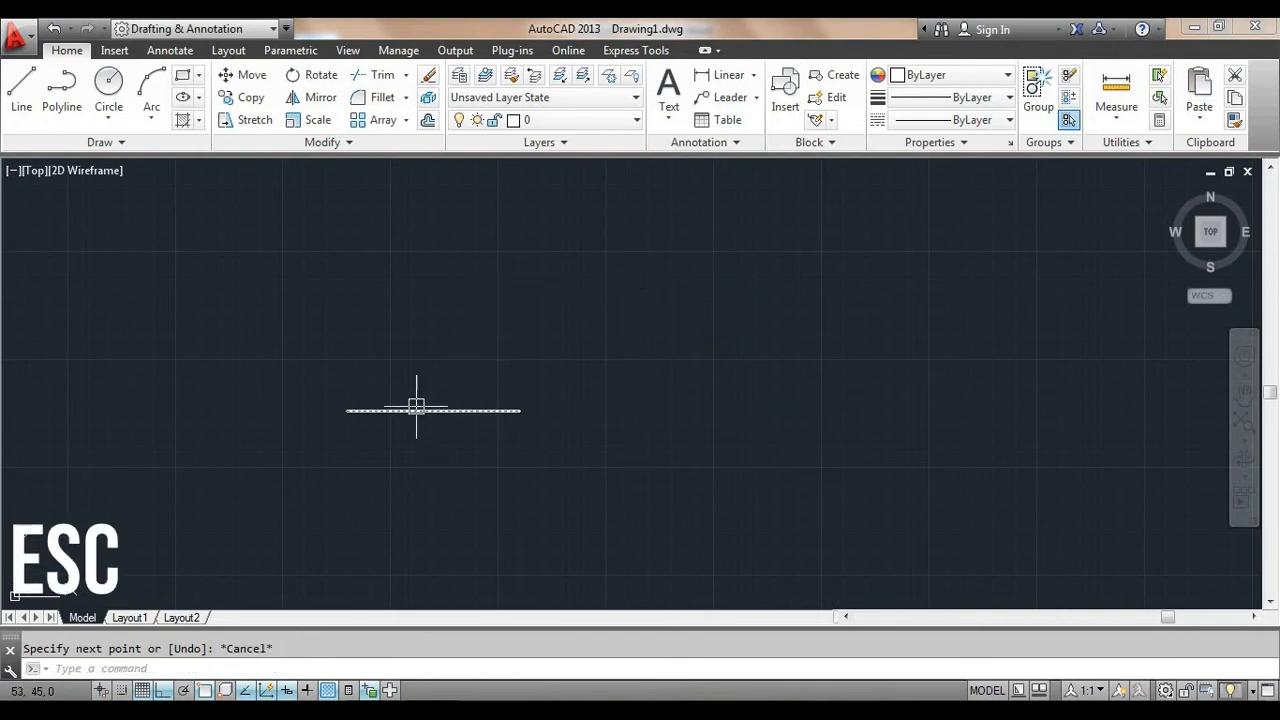
- Copy the horizontal line from its right endpoint, placing six parallel copies straight above it at irregular freehand spacing
scroll(417, 409, "up", 4)
middle_click_drag(497, 411, 572, 454)
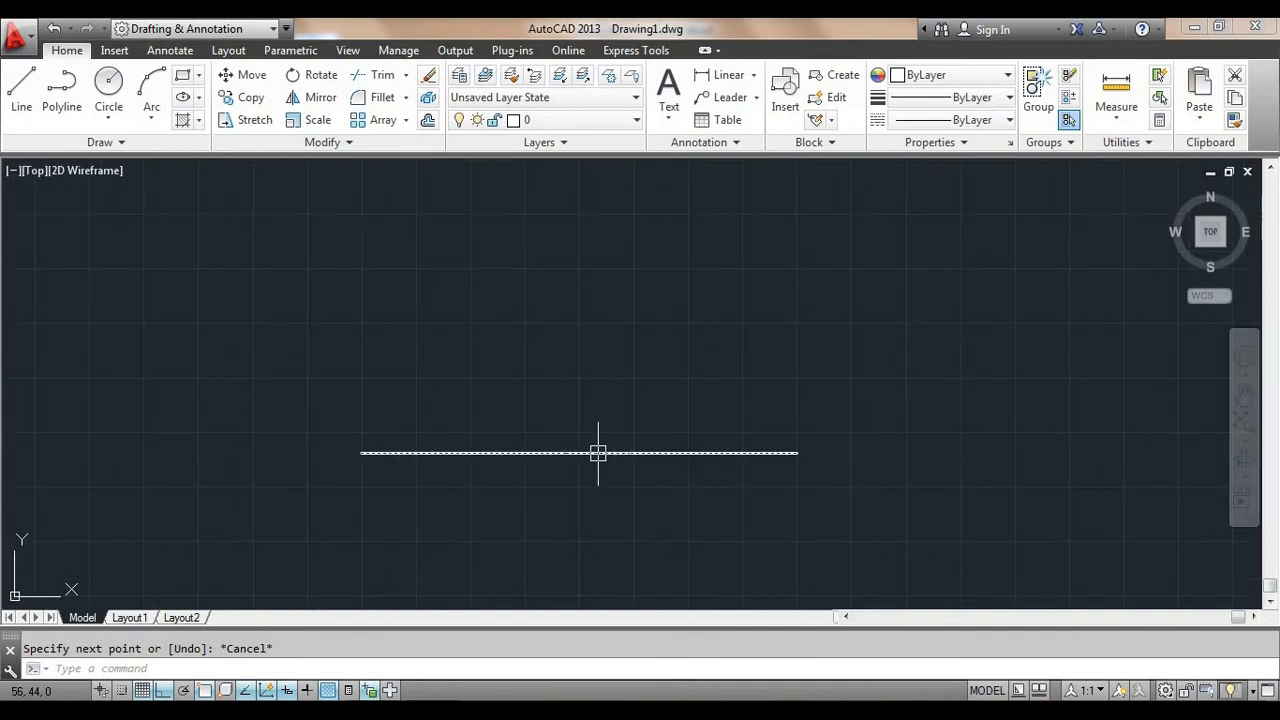
middle_click_drag(588, 383, 583, 409)
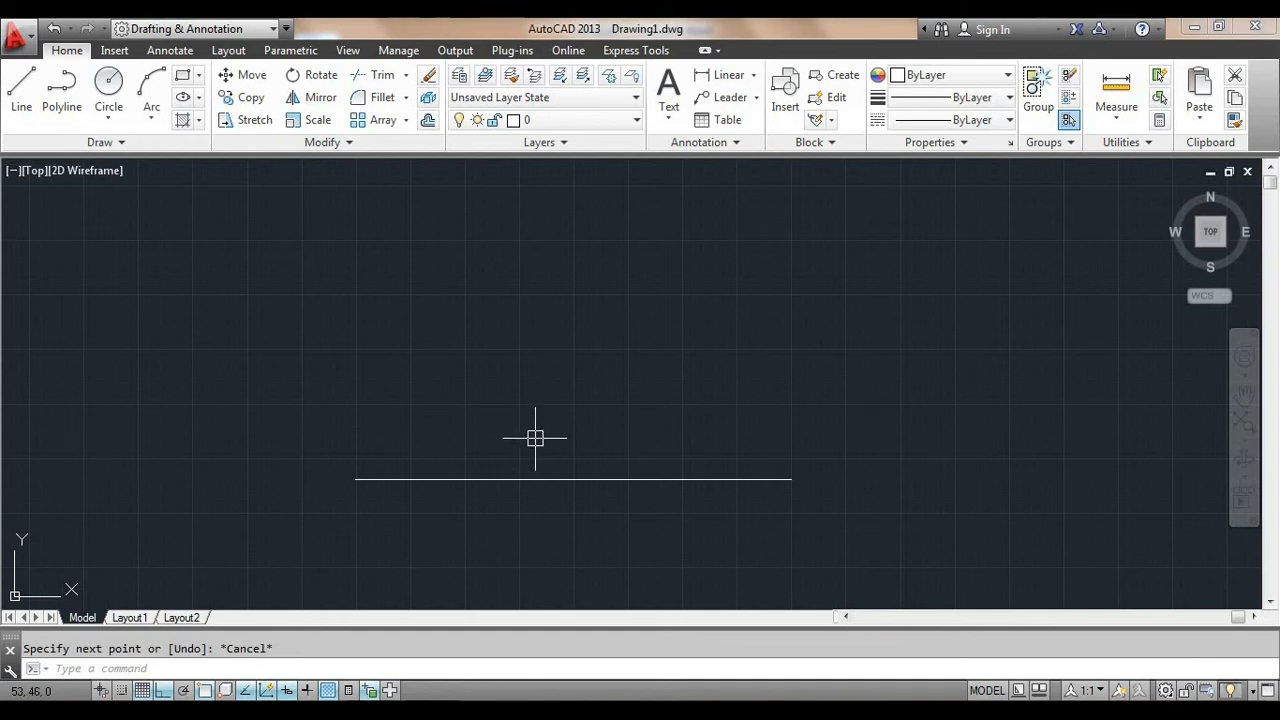
middle_click_drag(569, 434, 563, 450)
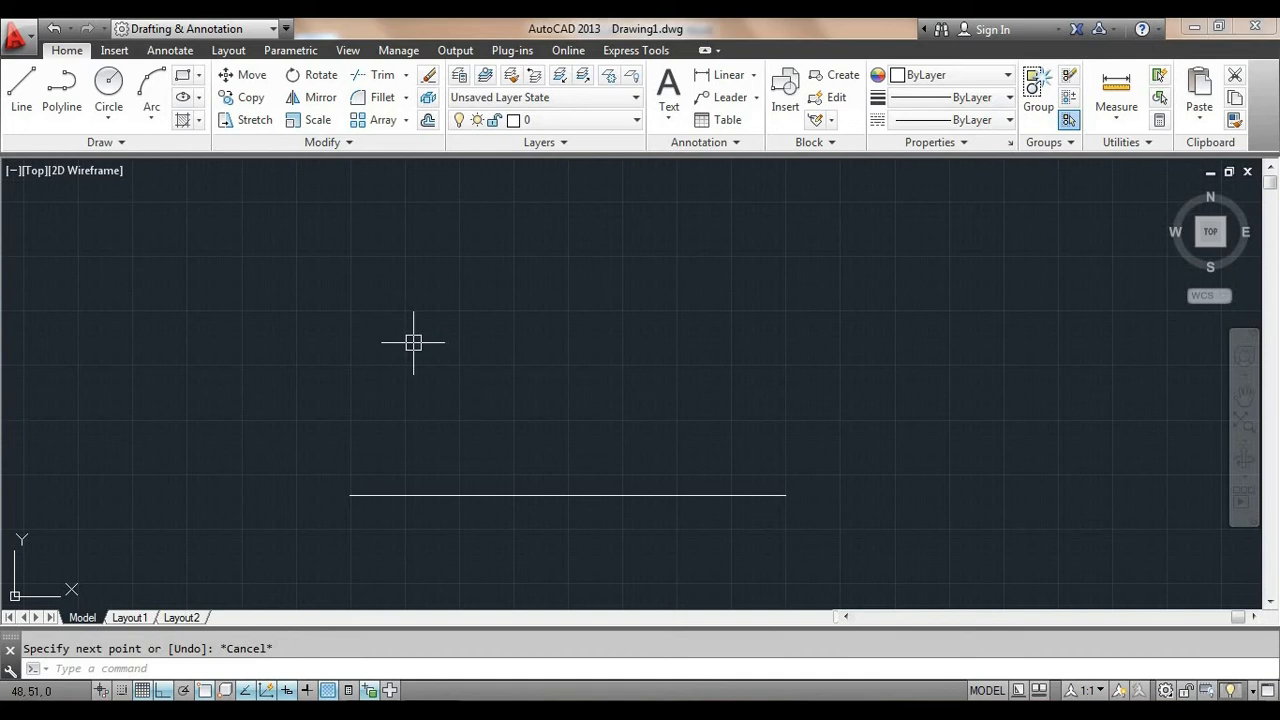
type("co")
key("Return")
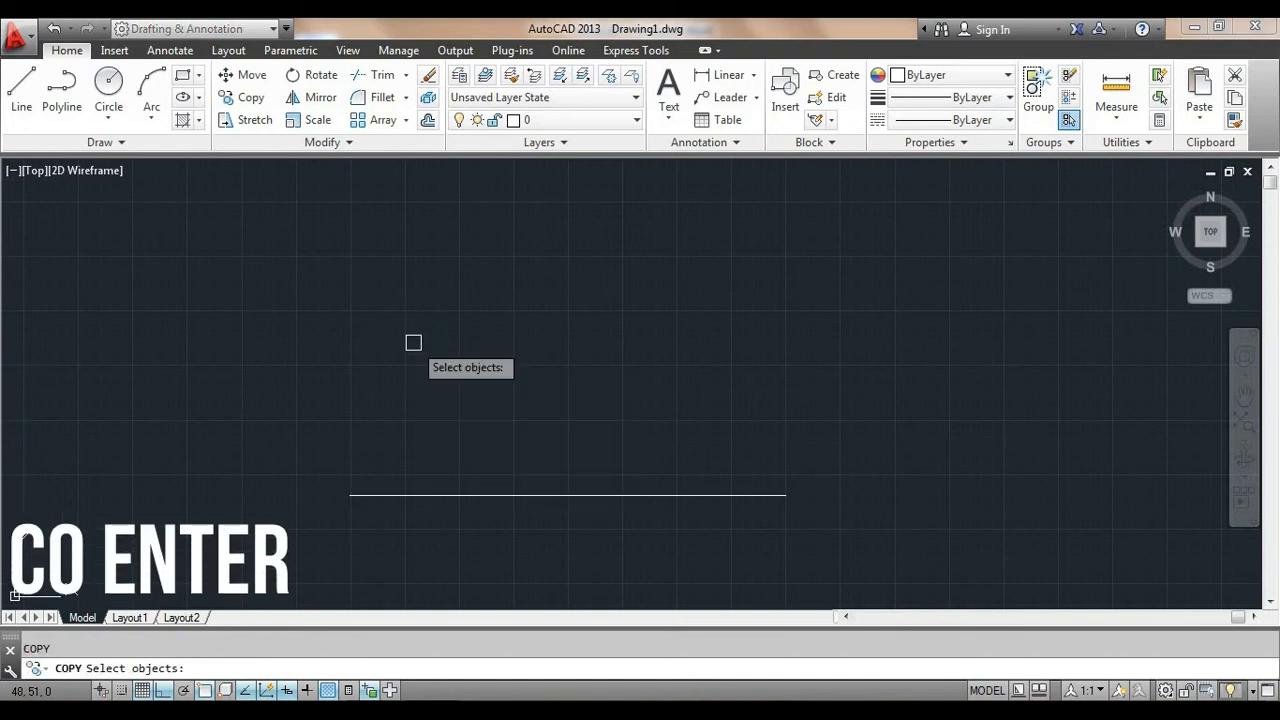
left_click(551, 494)
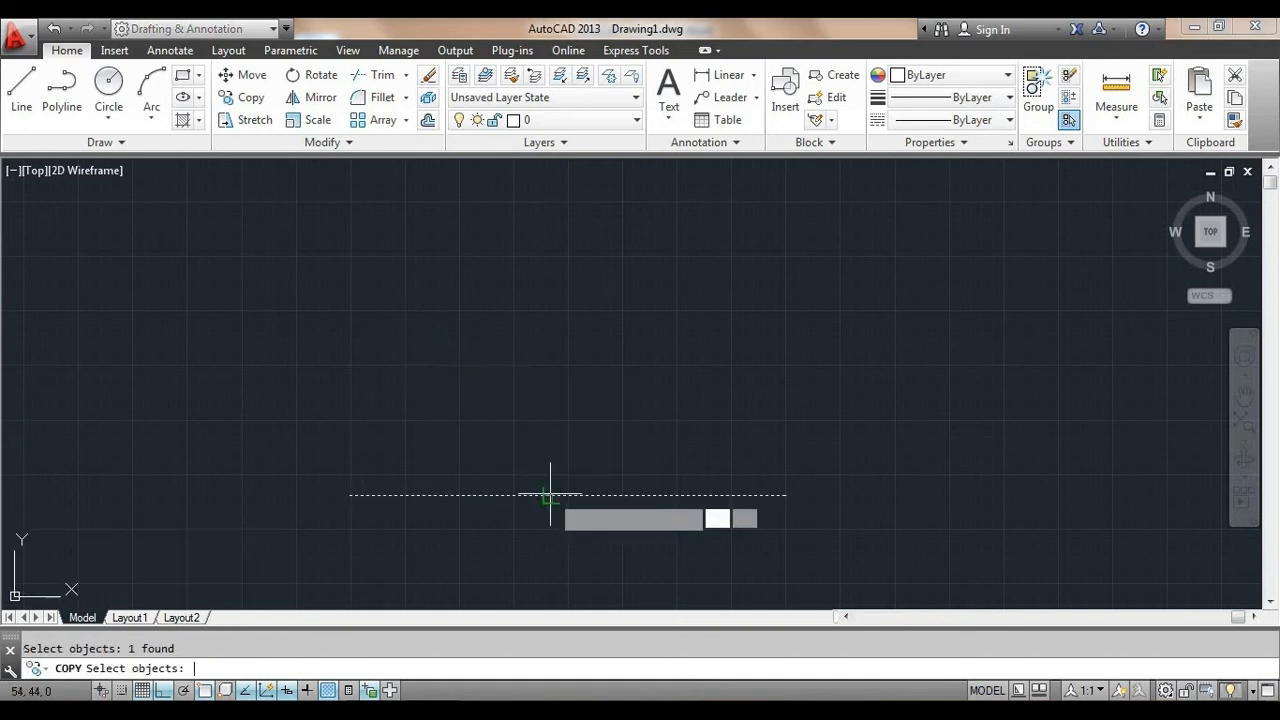
key("Return")
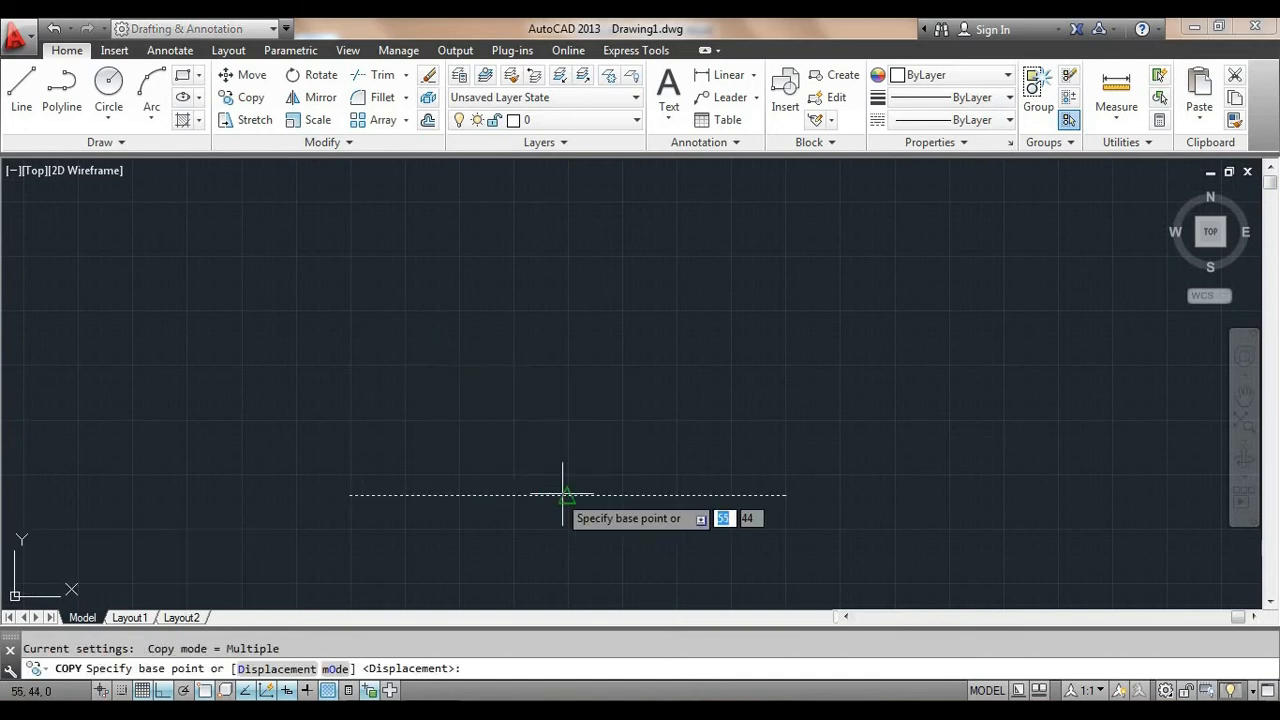
left_click(785, 494)
left_click(785, 451)
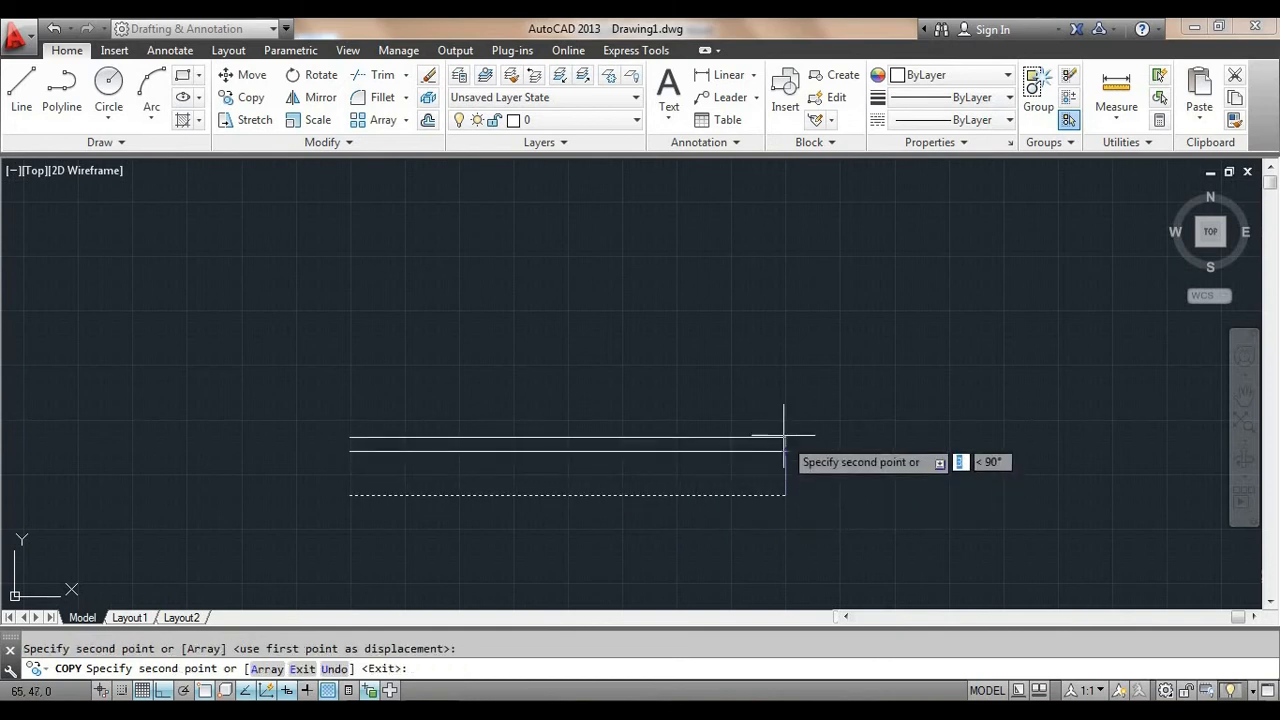
left_click(786, 373)
left_click(786, 307)
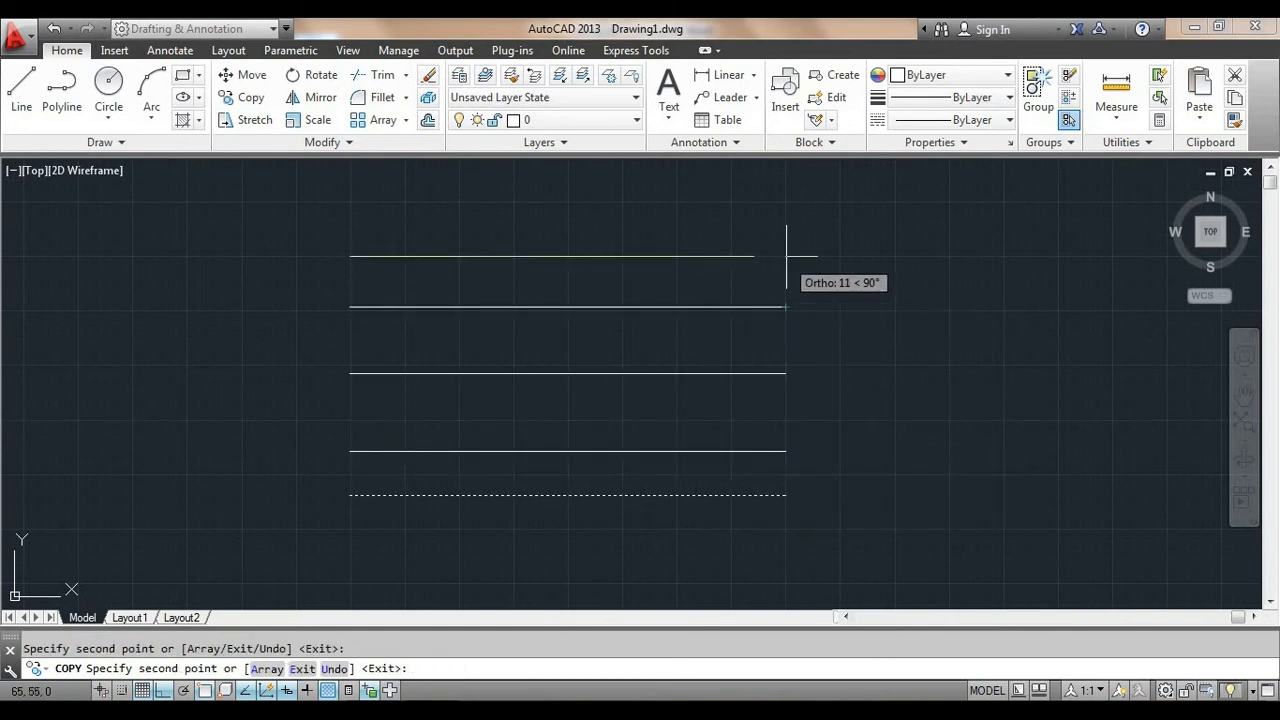
left_click(786, 237)
middle_click_drag(774, 203, 785, 315)
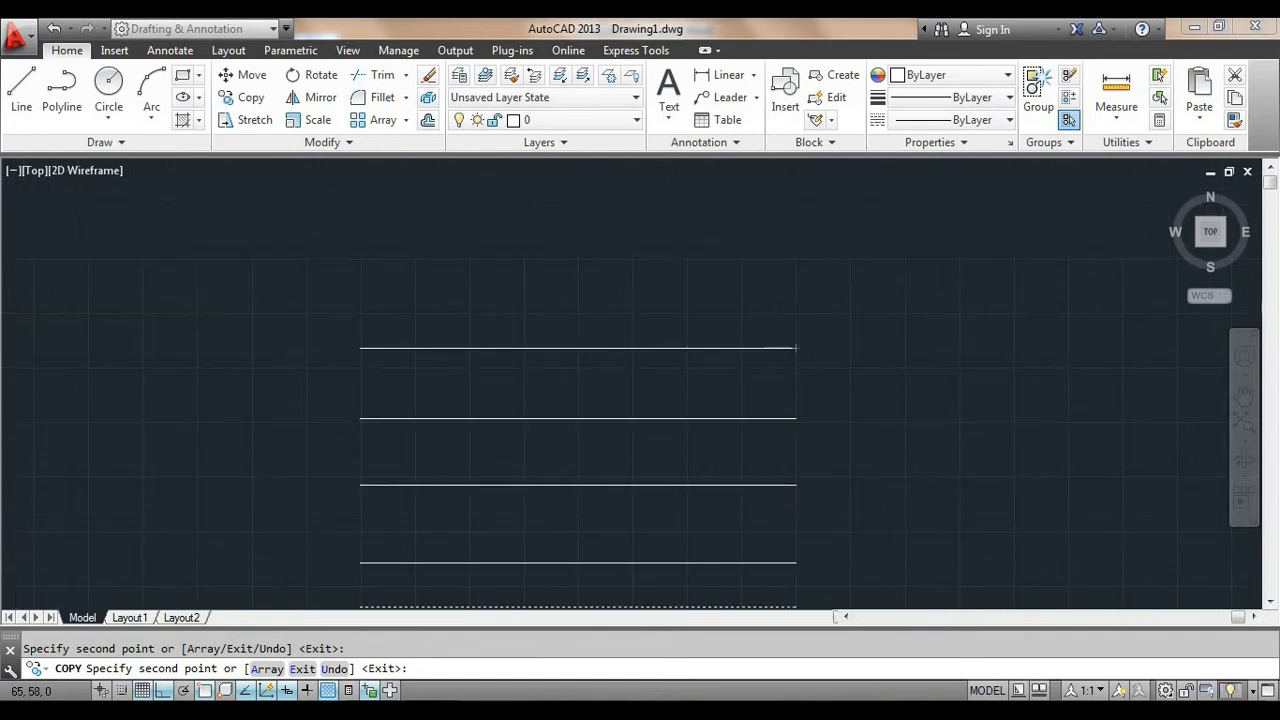
left_click(795, 280)
left_click(795, 234)
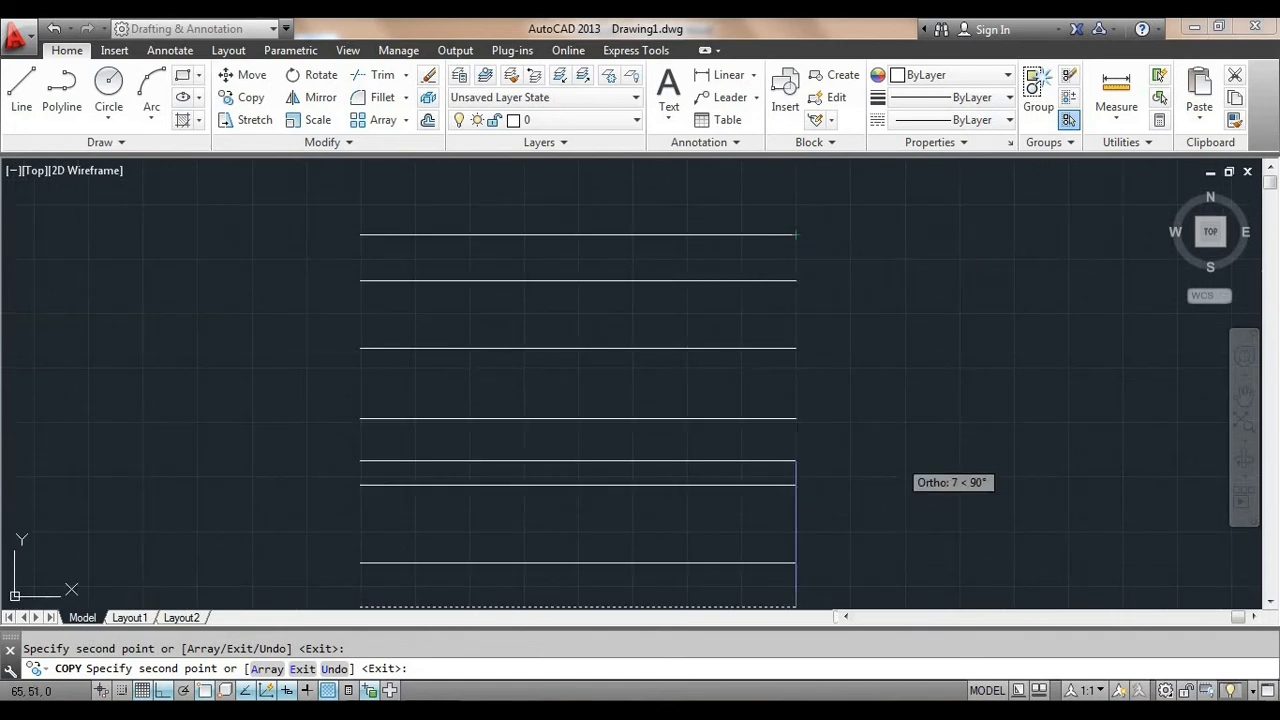
key("Escape")
- Erase all six copied lines above the original horizontal line, selecting them together with a crossing window
scroll(909, 457, "down", 2)
middle_click_drag(917, 529, 837, 464)
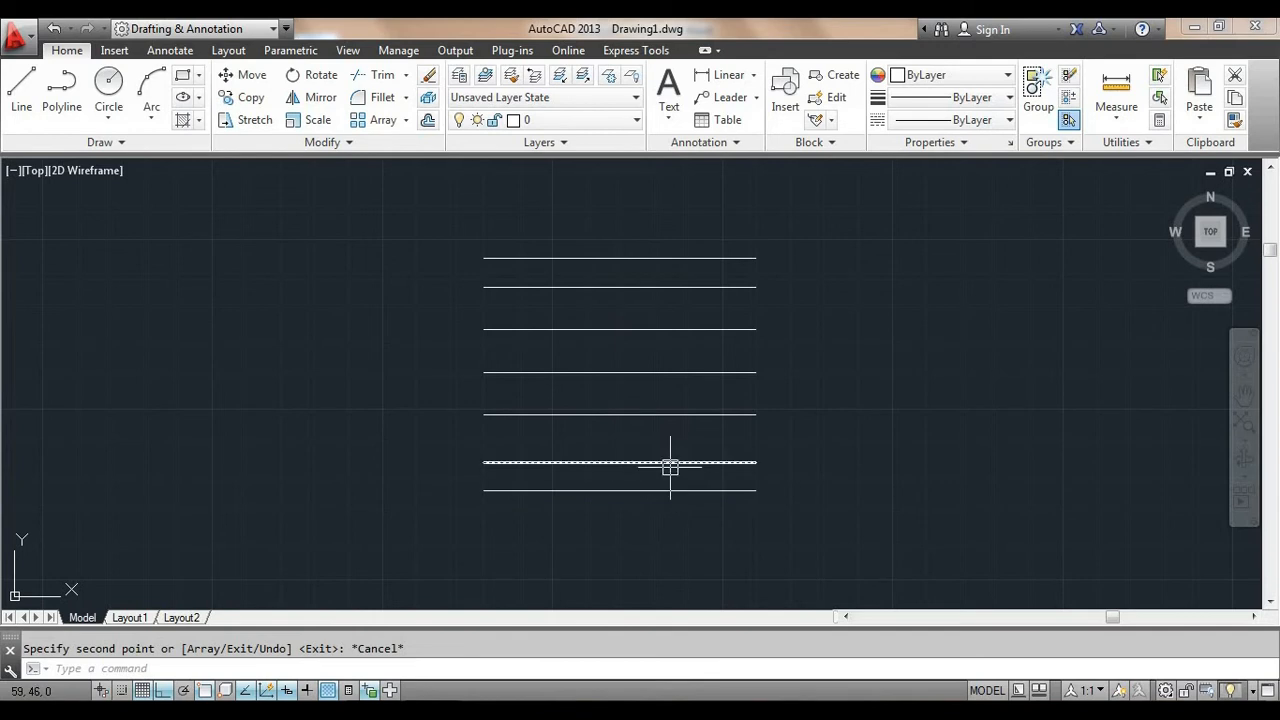
mouse_move(690, 399)
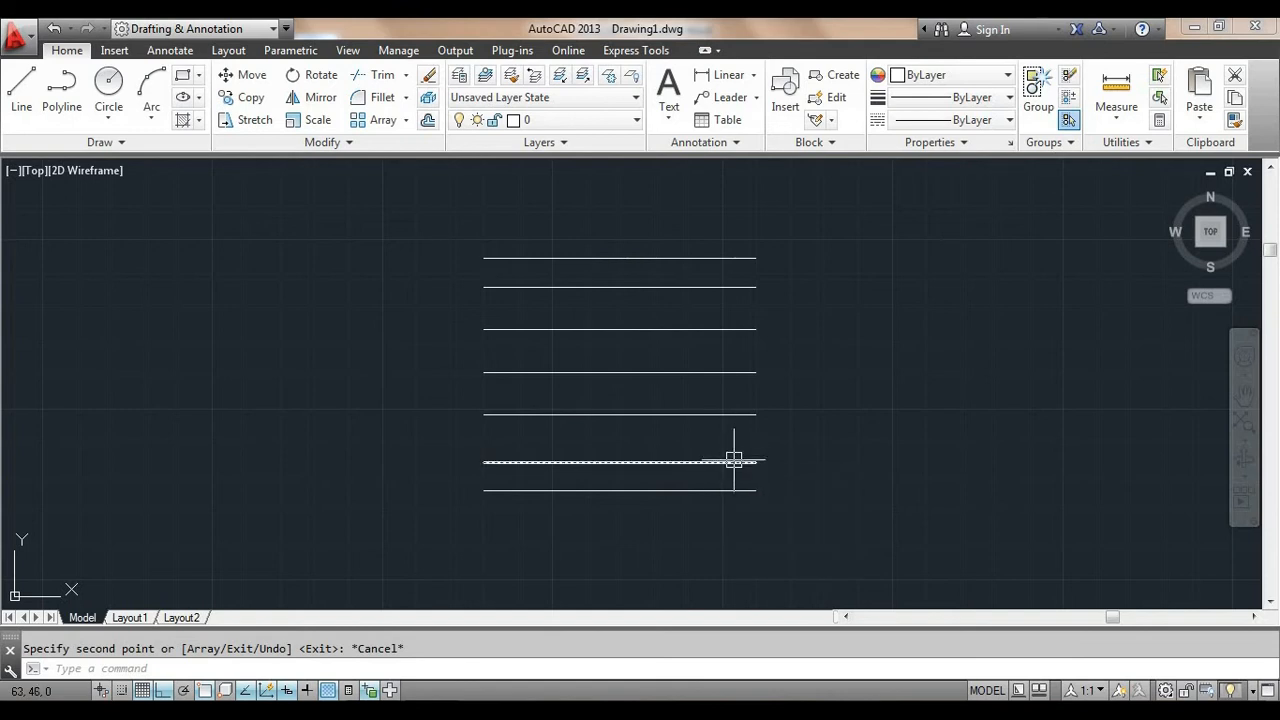
mouse_move(734, 462)
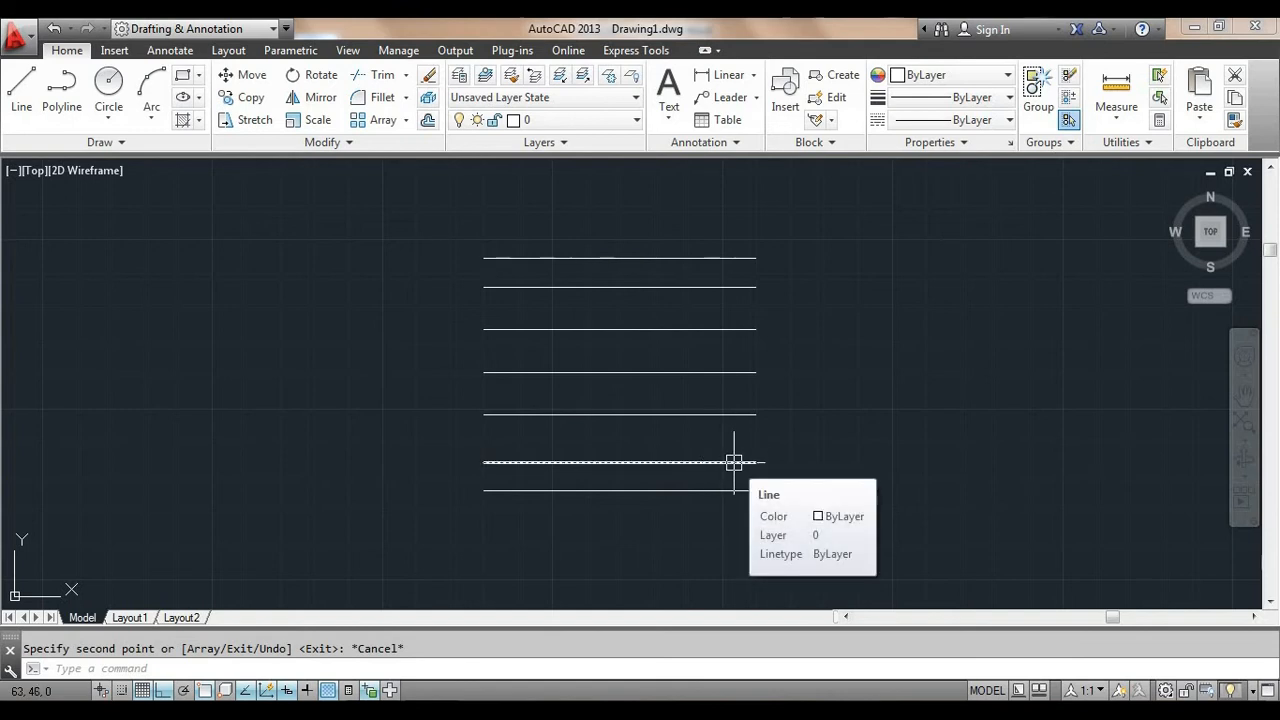
left_click(786, 467)
left_click(416, 243)
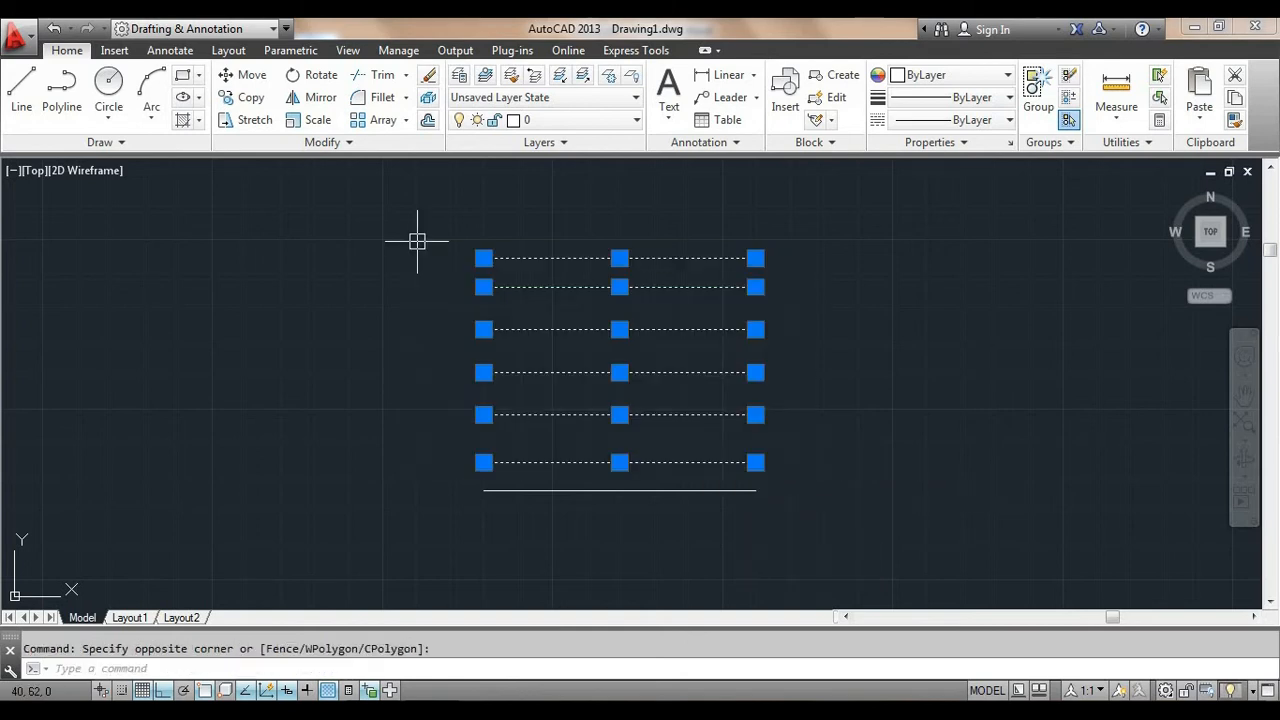
key("Delete")
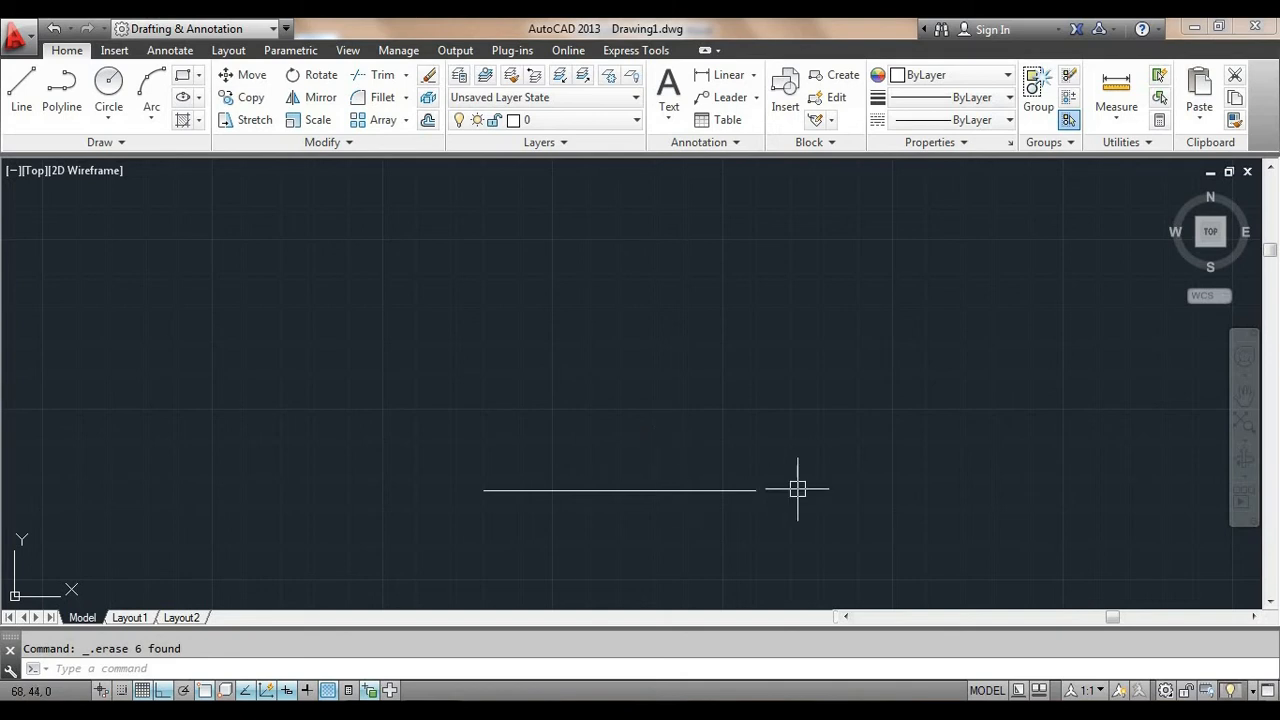
- Offset the horizontal line by 3 units to create one parallel line above it
left_click(428, 120)
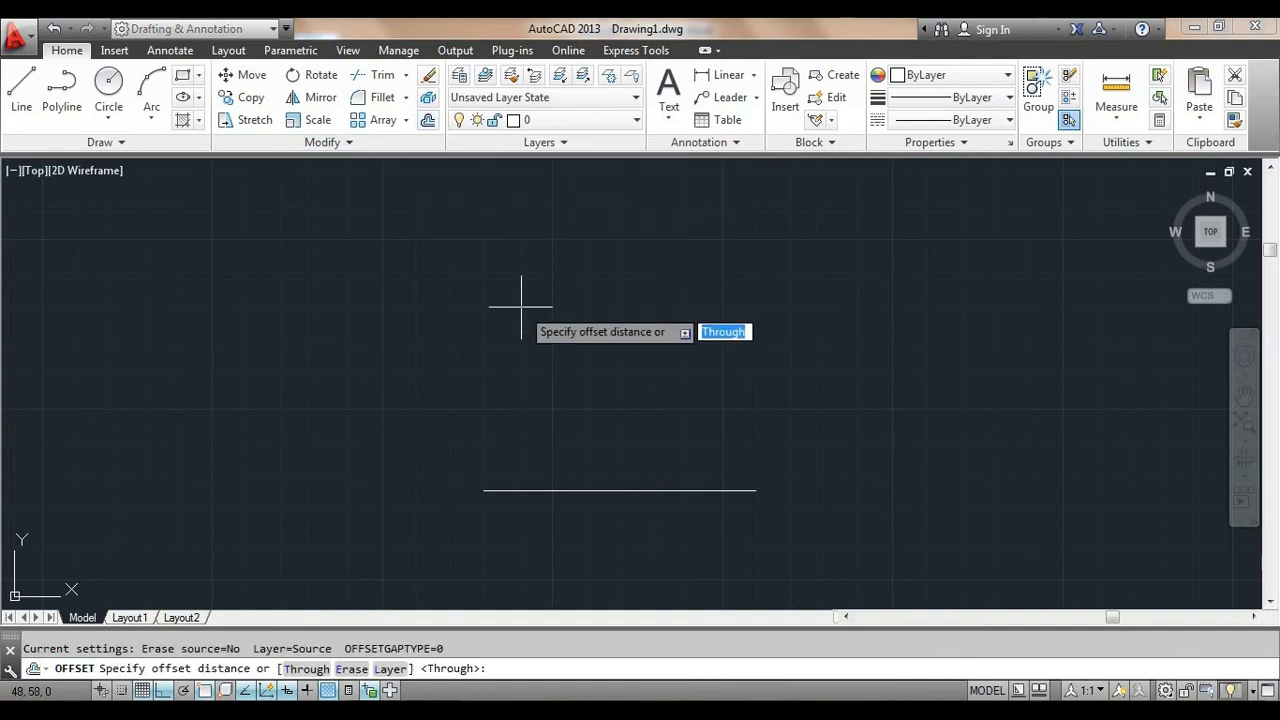
key("Escape")
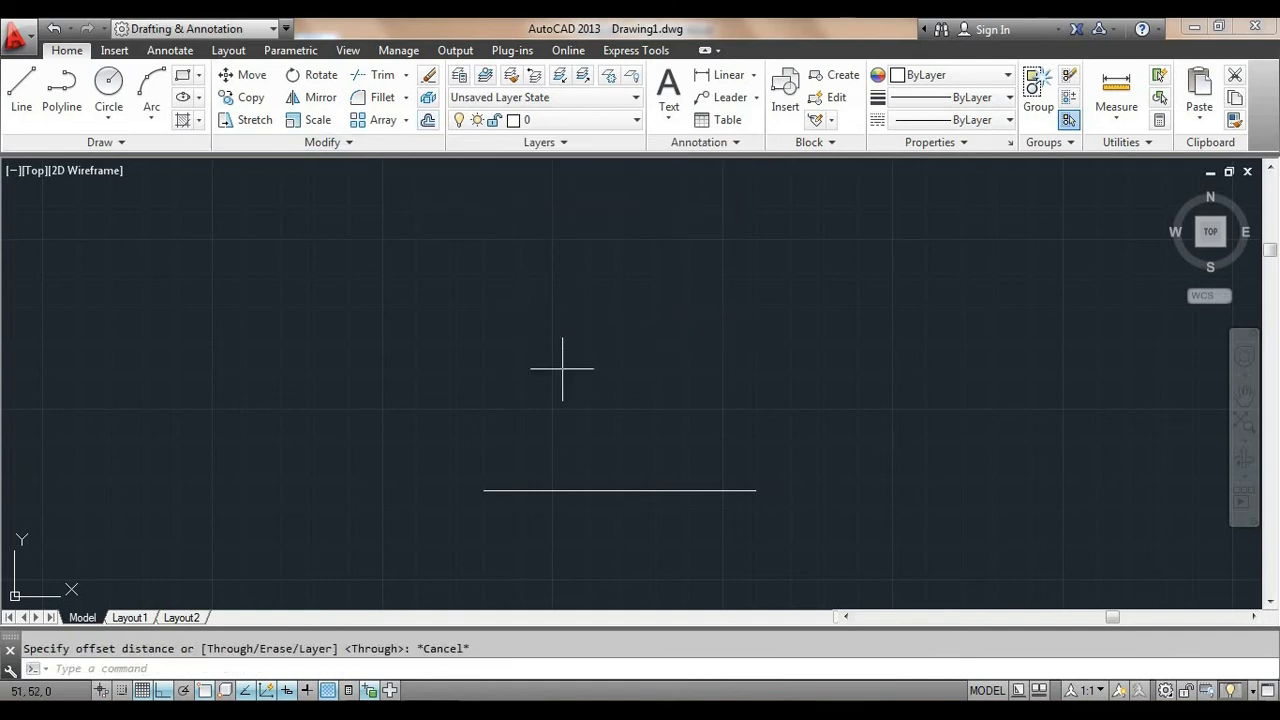
type("o")
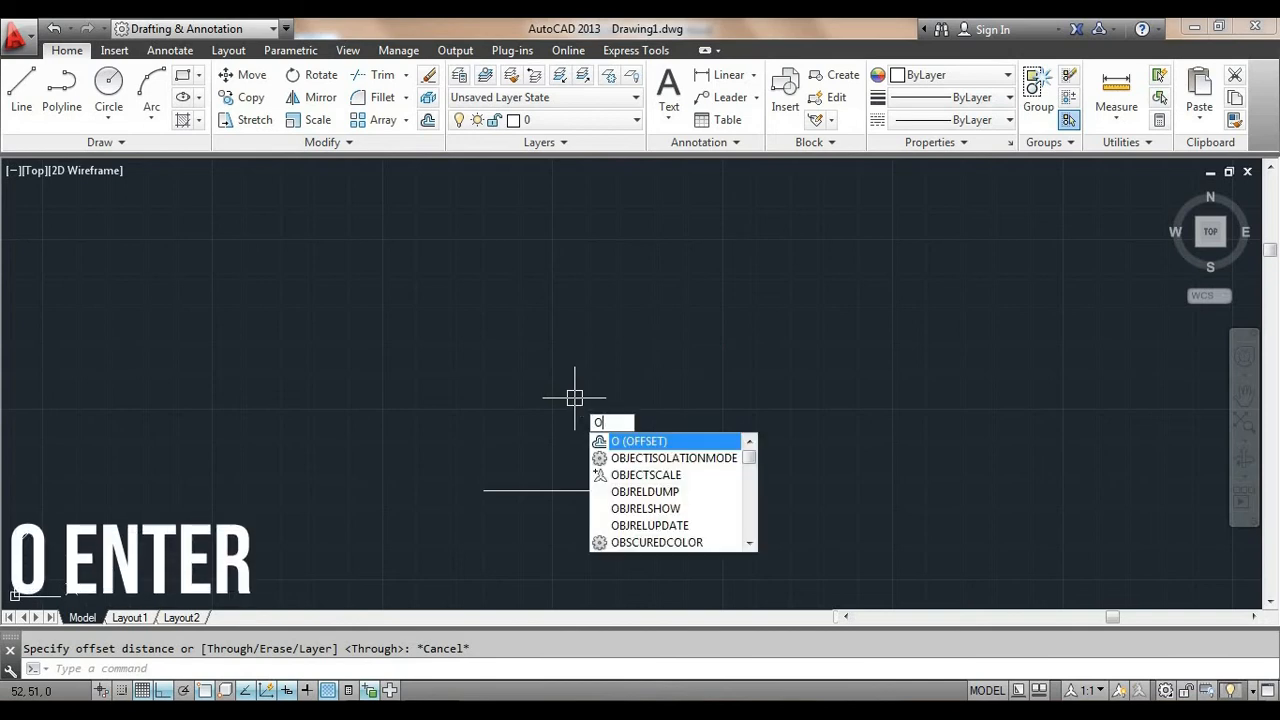
key("Return")
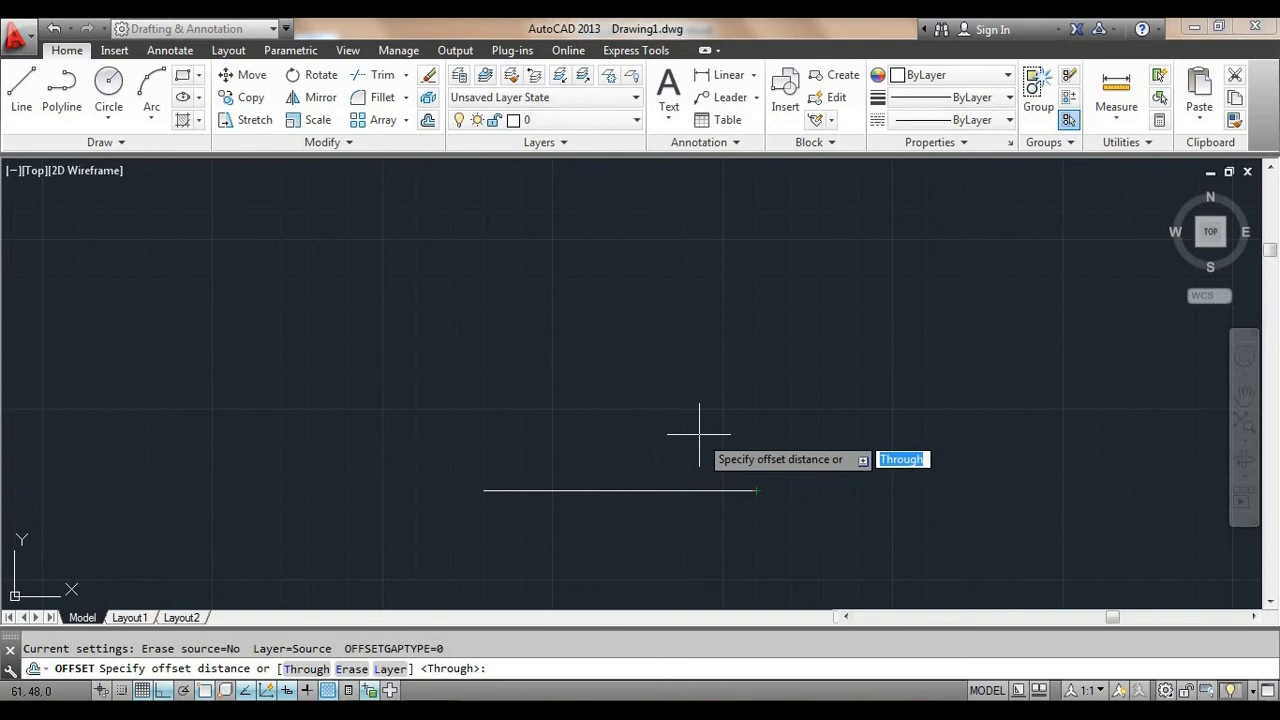
type("3")
key("Return")
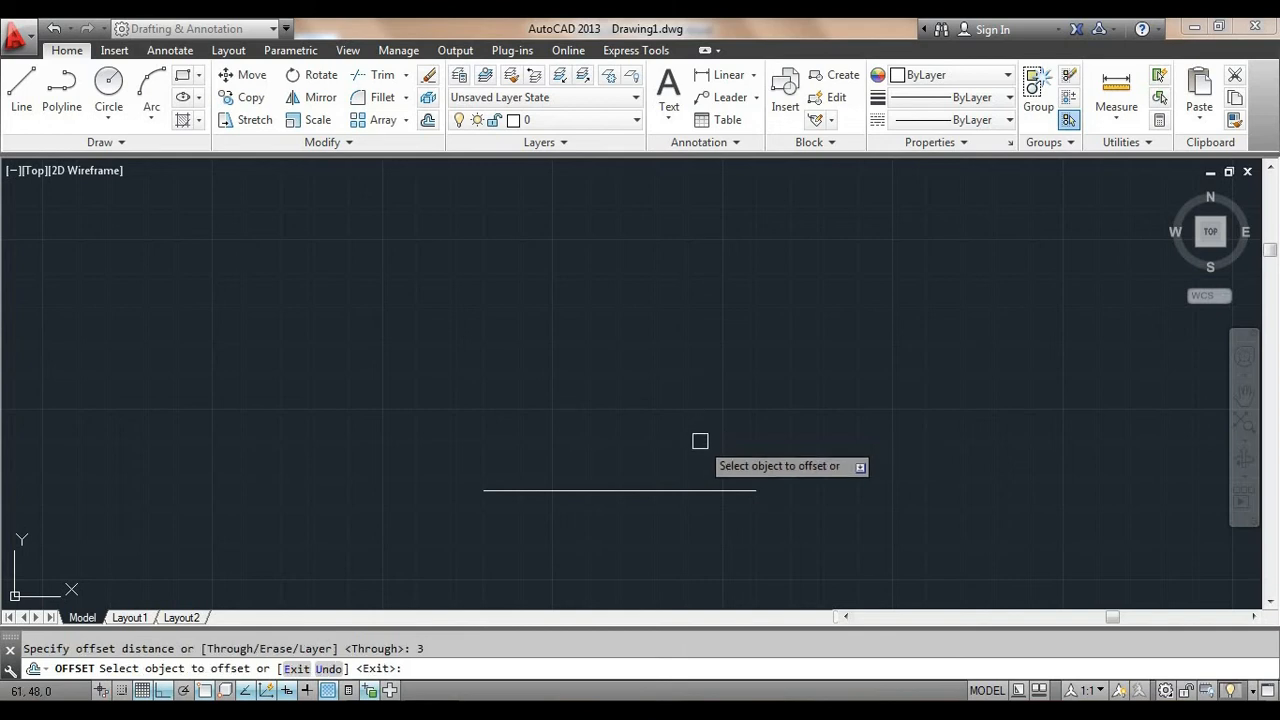
middle_click_drag(700, 441, 692, 423)
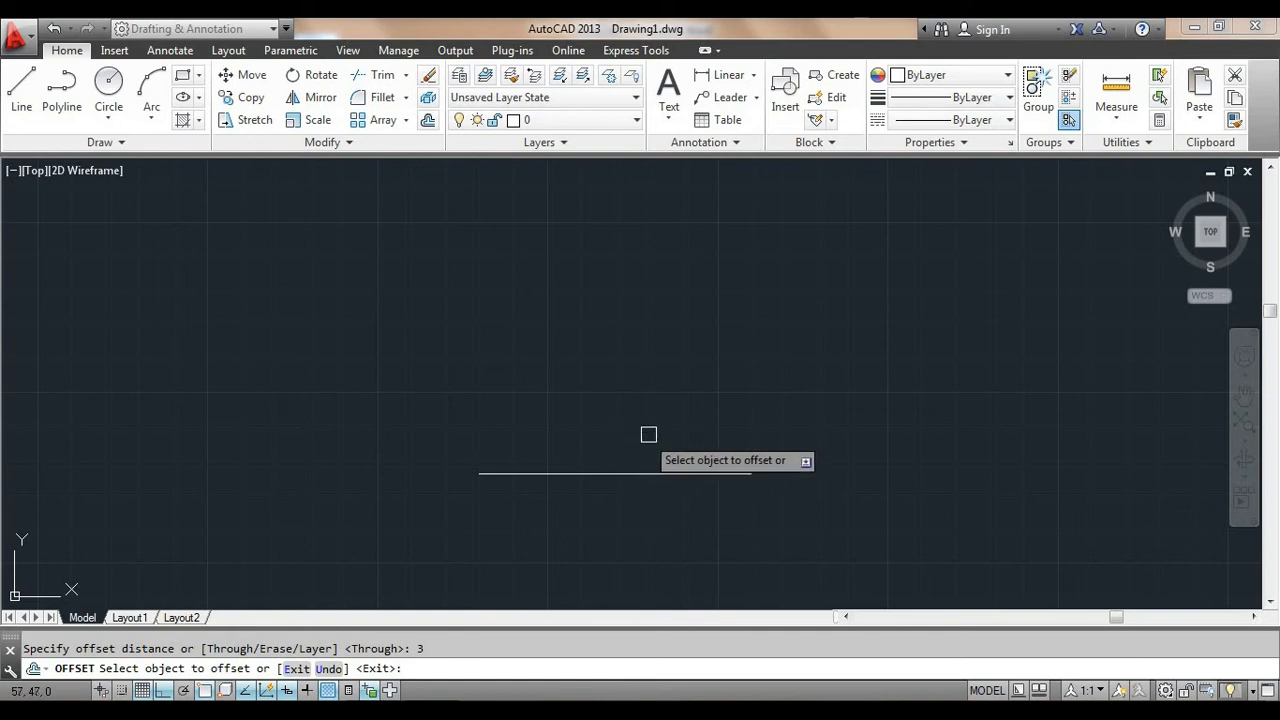
left_click(690, 472)
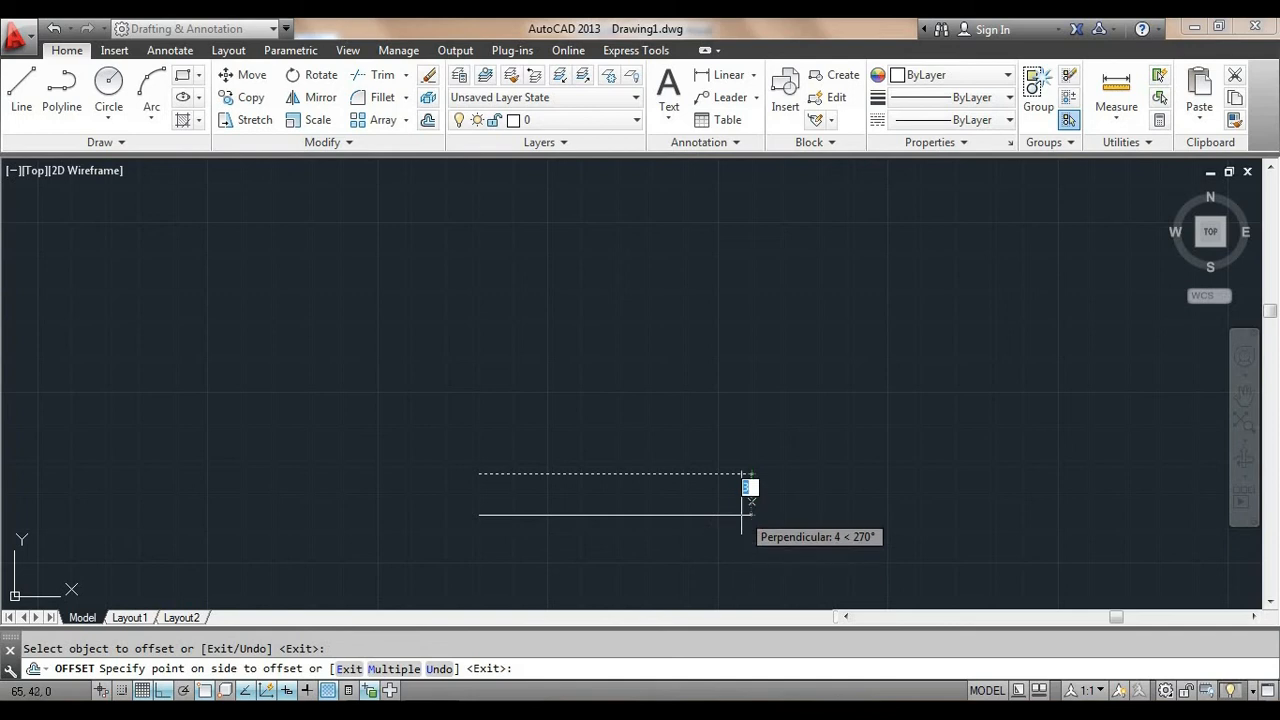
left_click(746, 421)
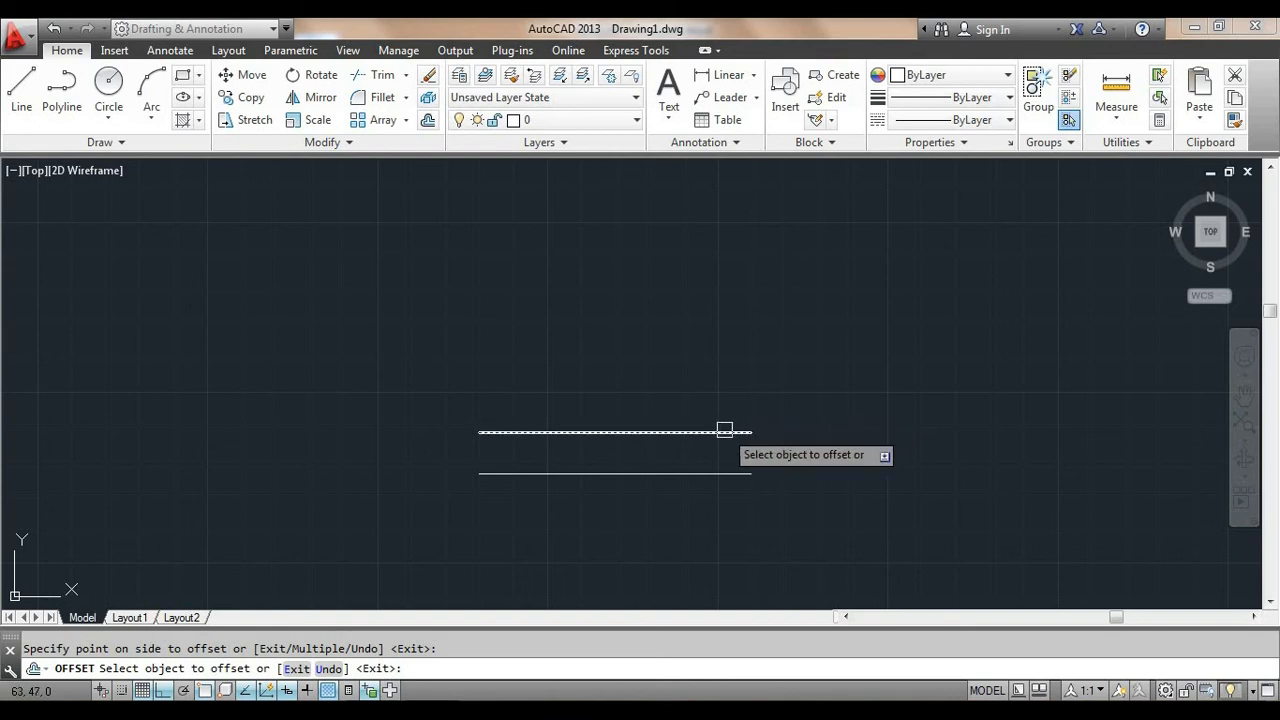
- Add five more parallel lines upward at the same 3-unit offset, each taken from the newest topmost line
left_click(725, 431)
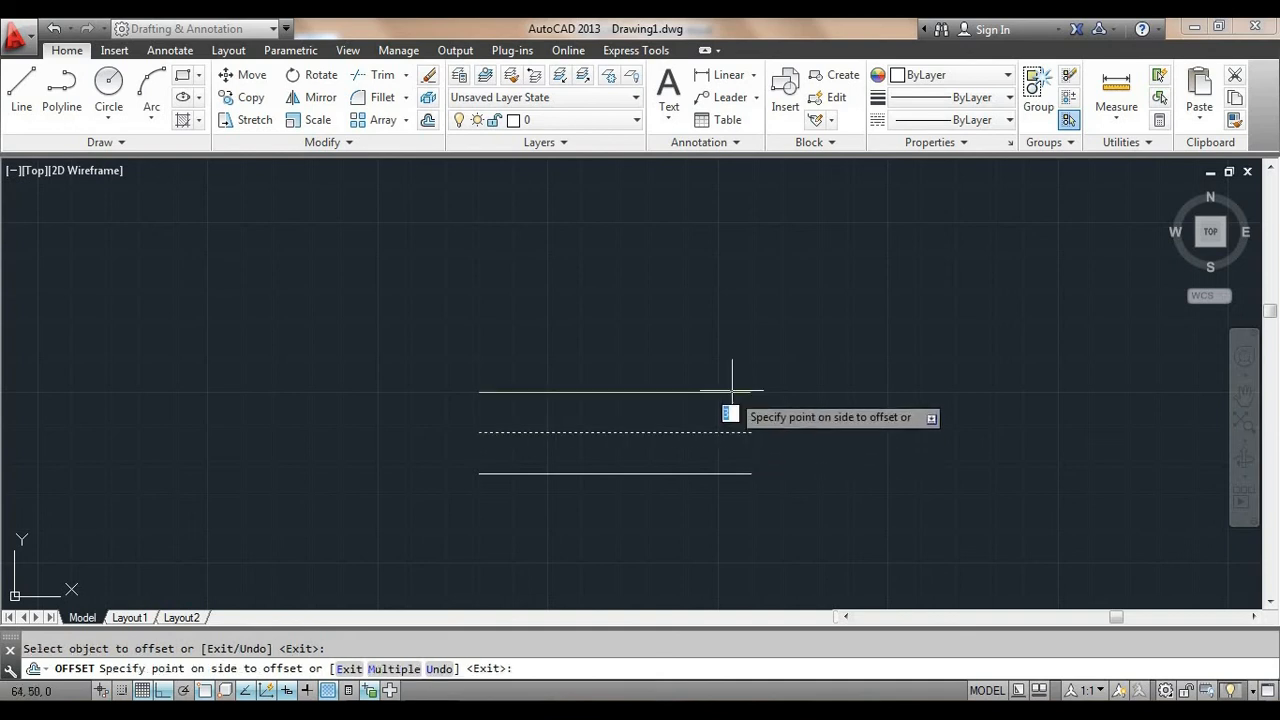
left_click(733, 389)
left_click(733, 391)
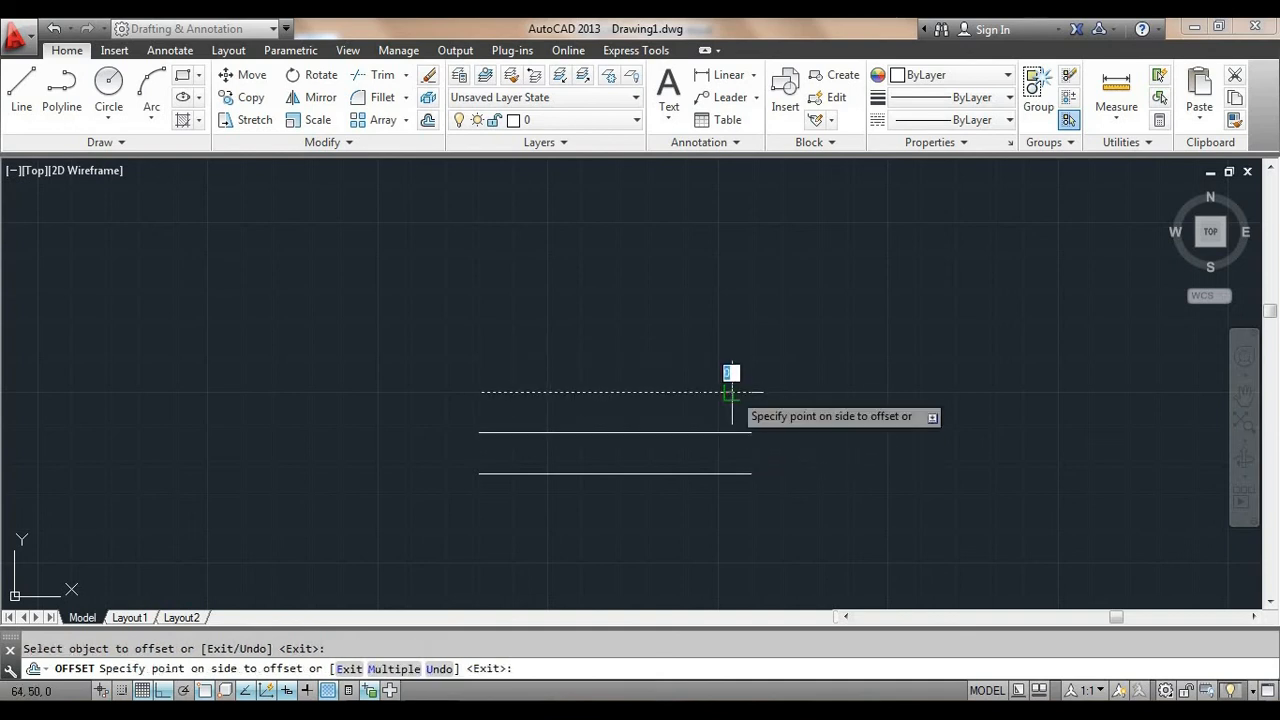
left_click(731, 346)
left_click(733, 350)
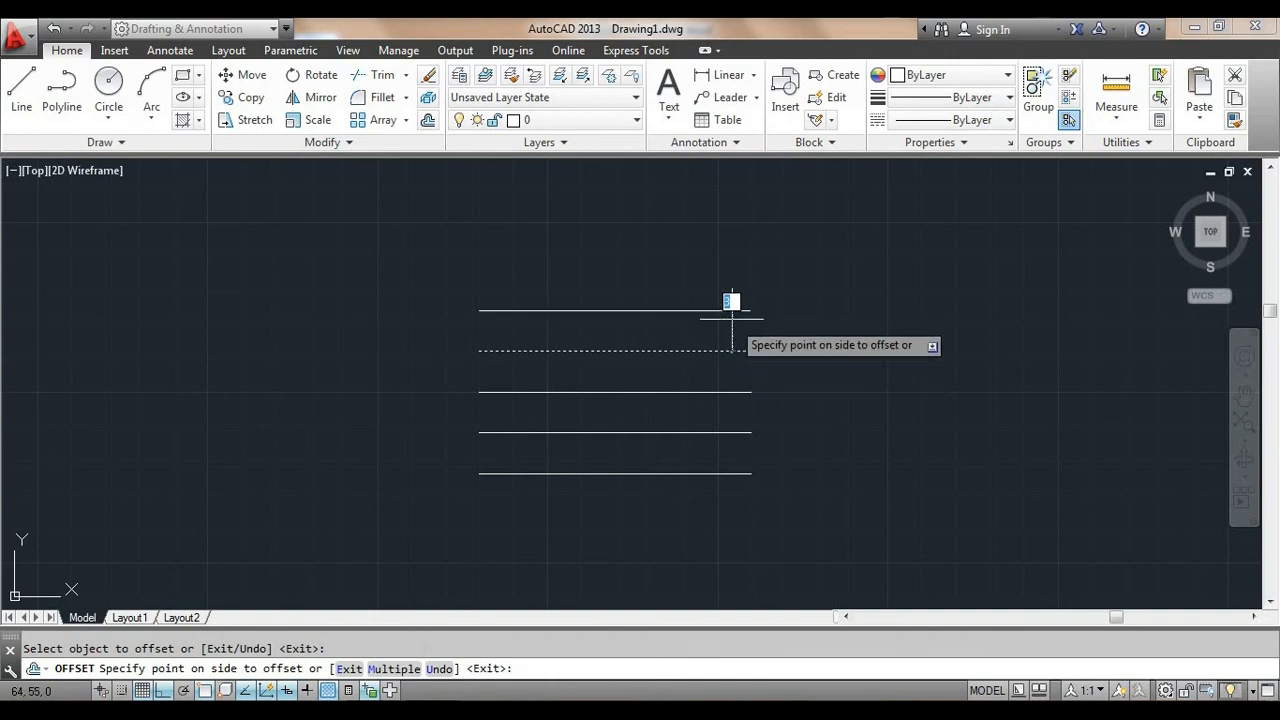
left_click(733, 305)
left_click(733, 310)
left_click(731, 274)
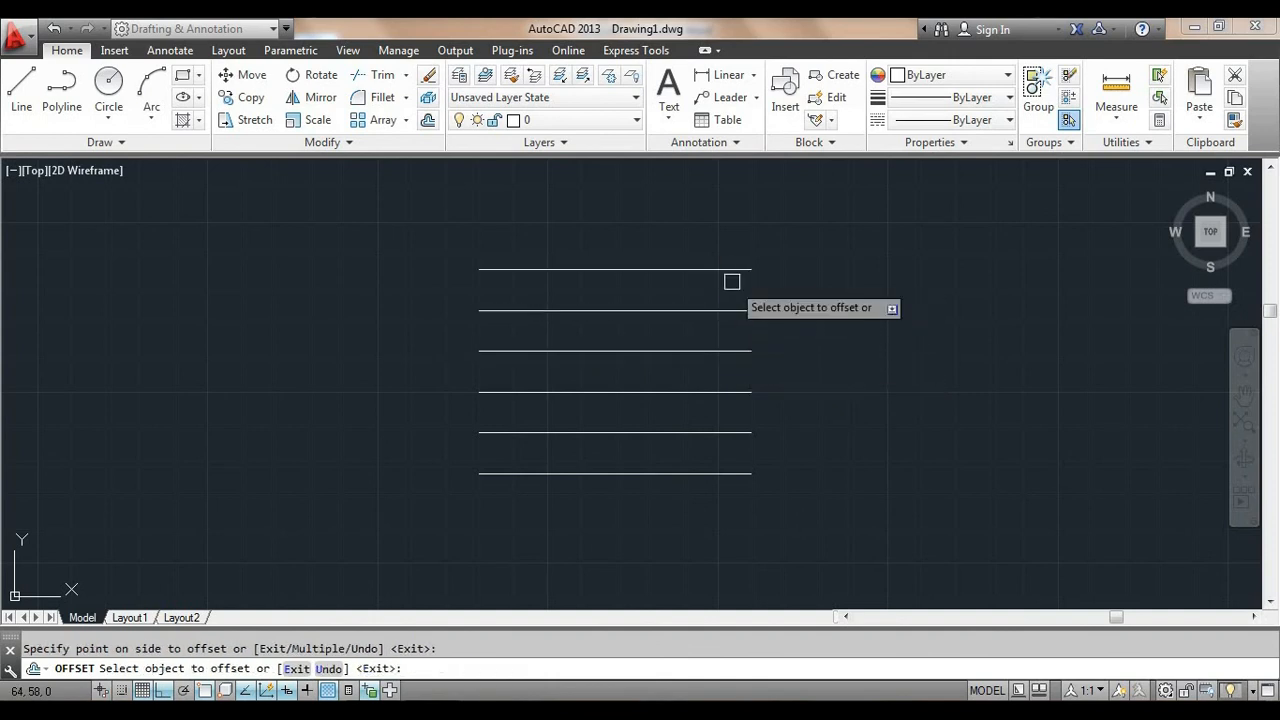
left_click(732, 271)
left_click(733, 242)
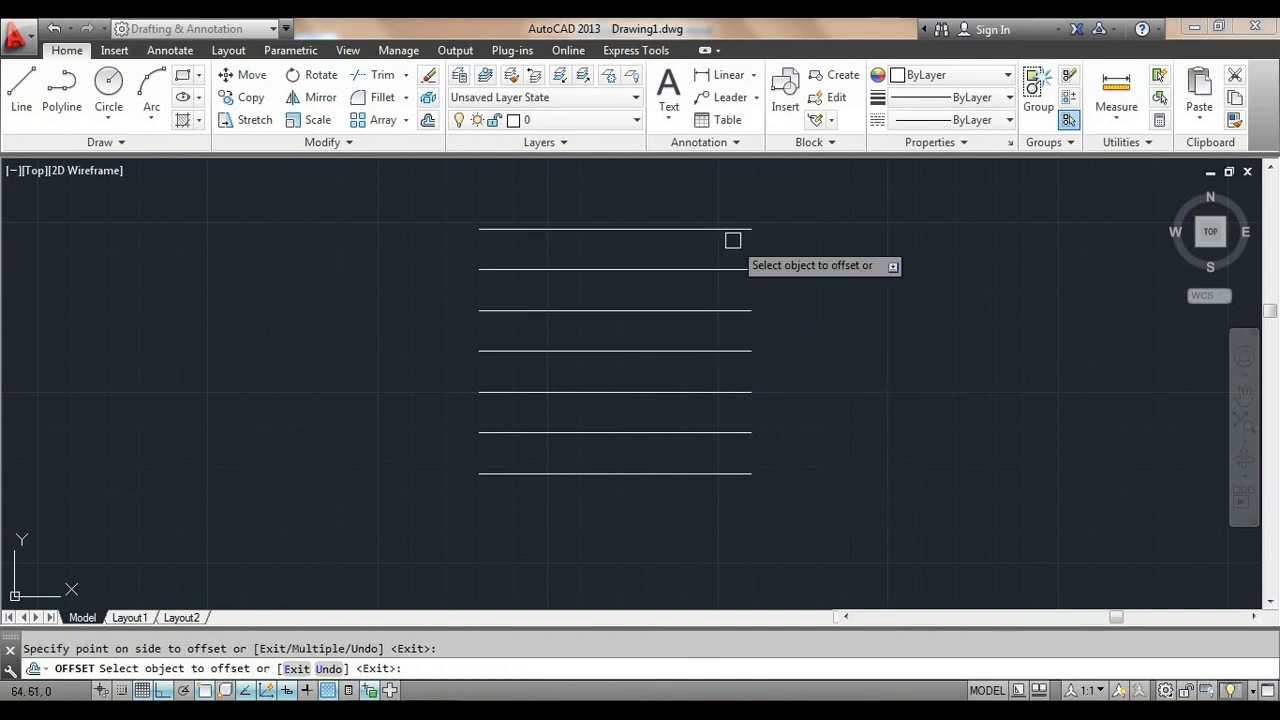
- Offset three more lines downward at 3 units, starting from the original bottom line, and end the Offset command
left_click(723, 472)
left_click(722, 490)
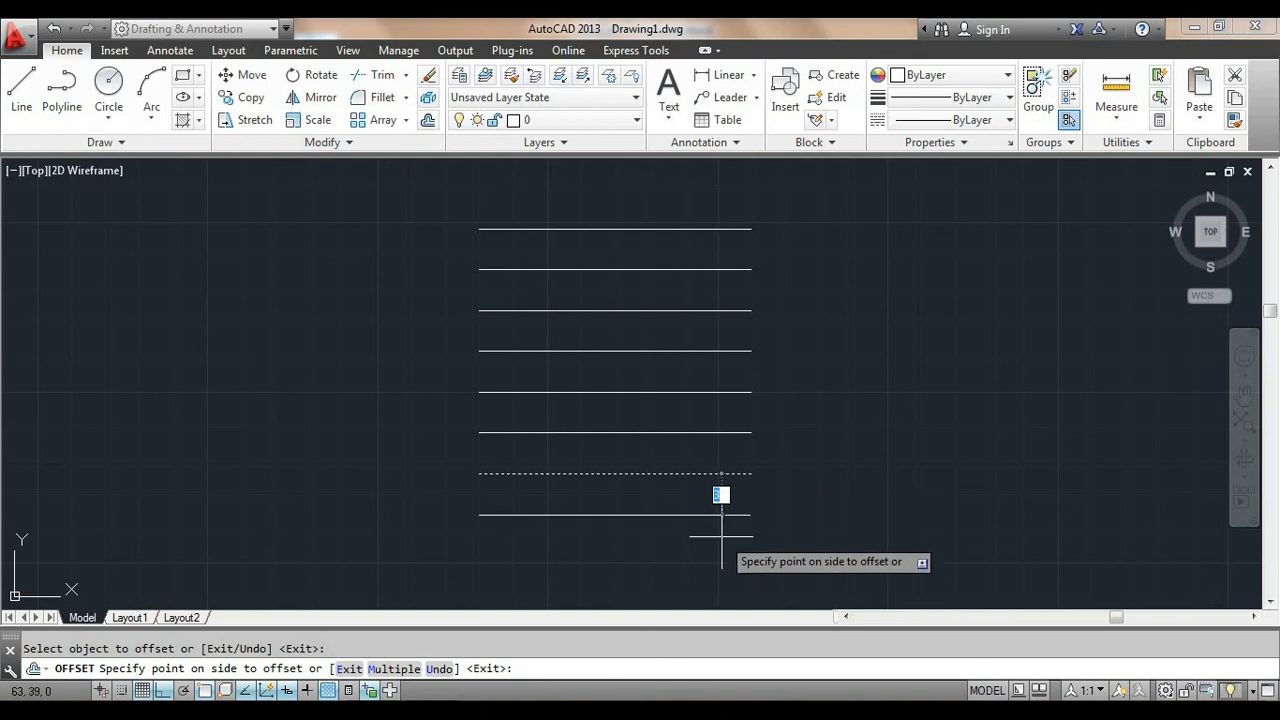
left_click(721, 536)
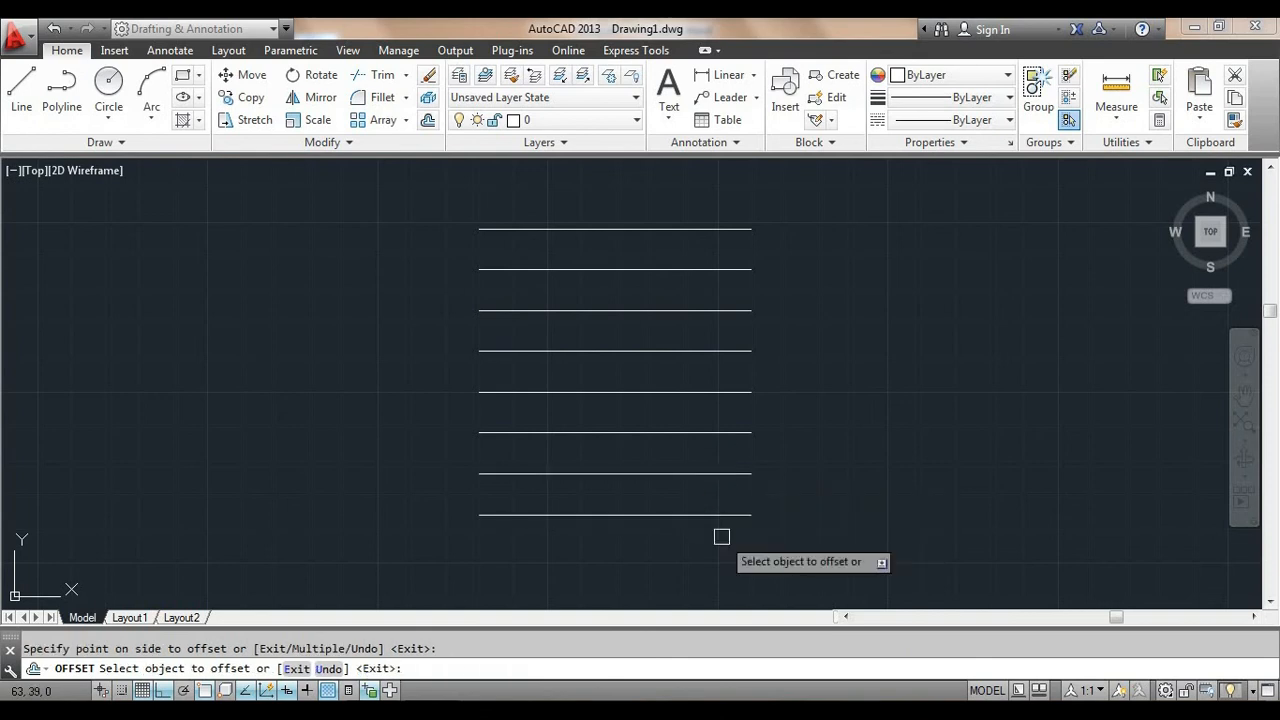
left_click(726, 512)
left_click(730, 545)
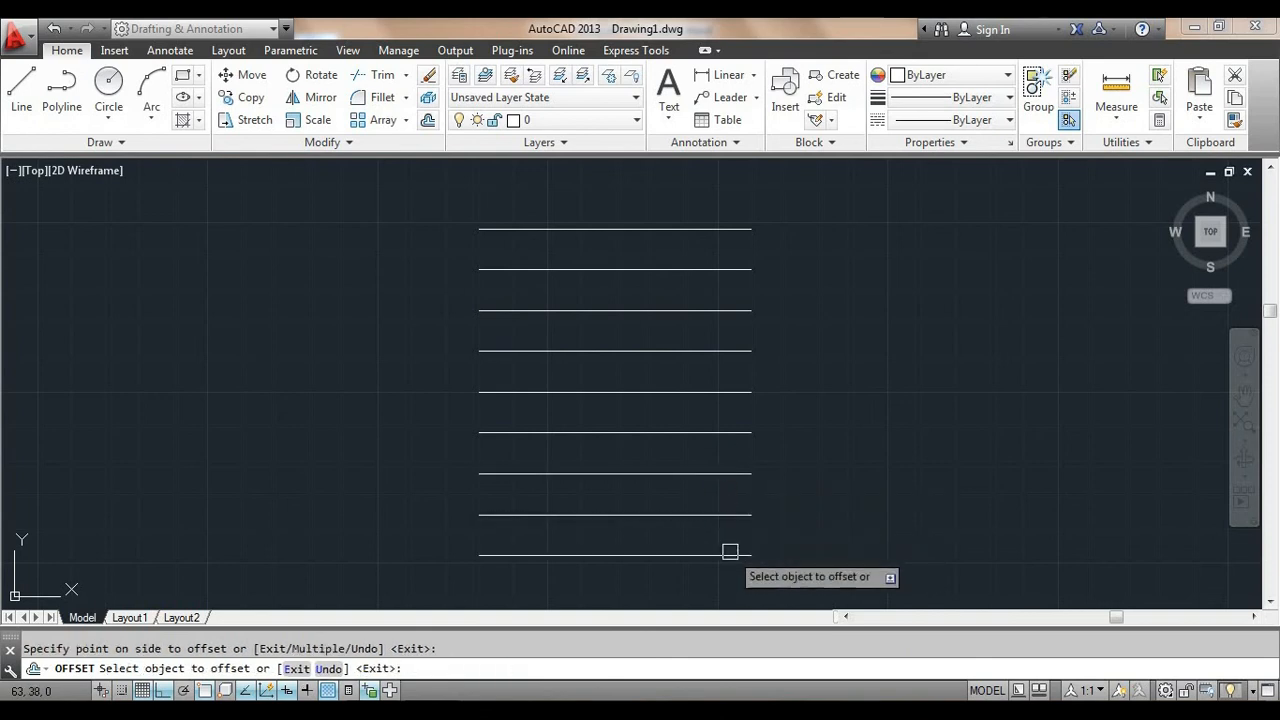
left_click(740, 555)
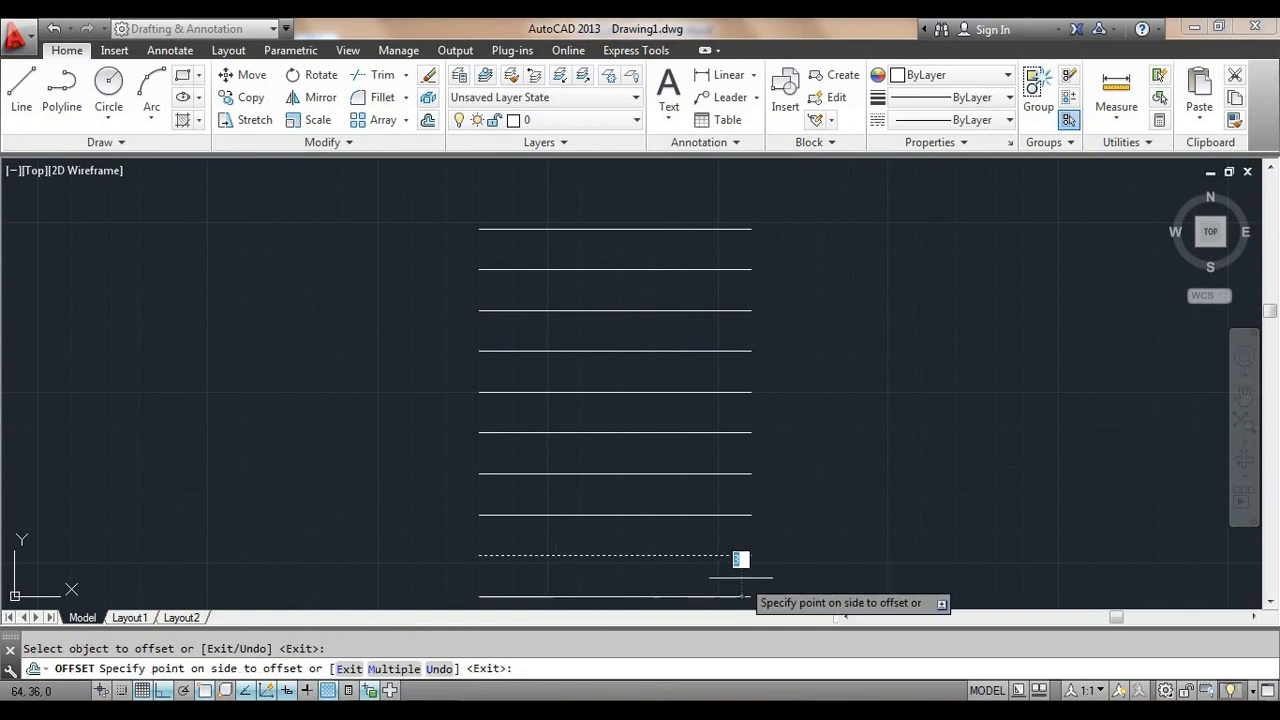
left_click(745, 564)
middle_click_drag(761, 545, 757, 516)
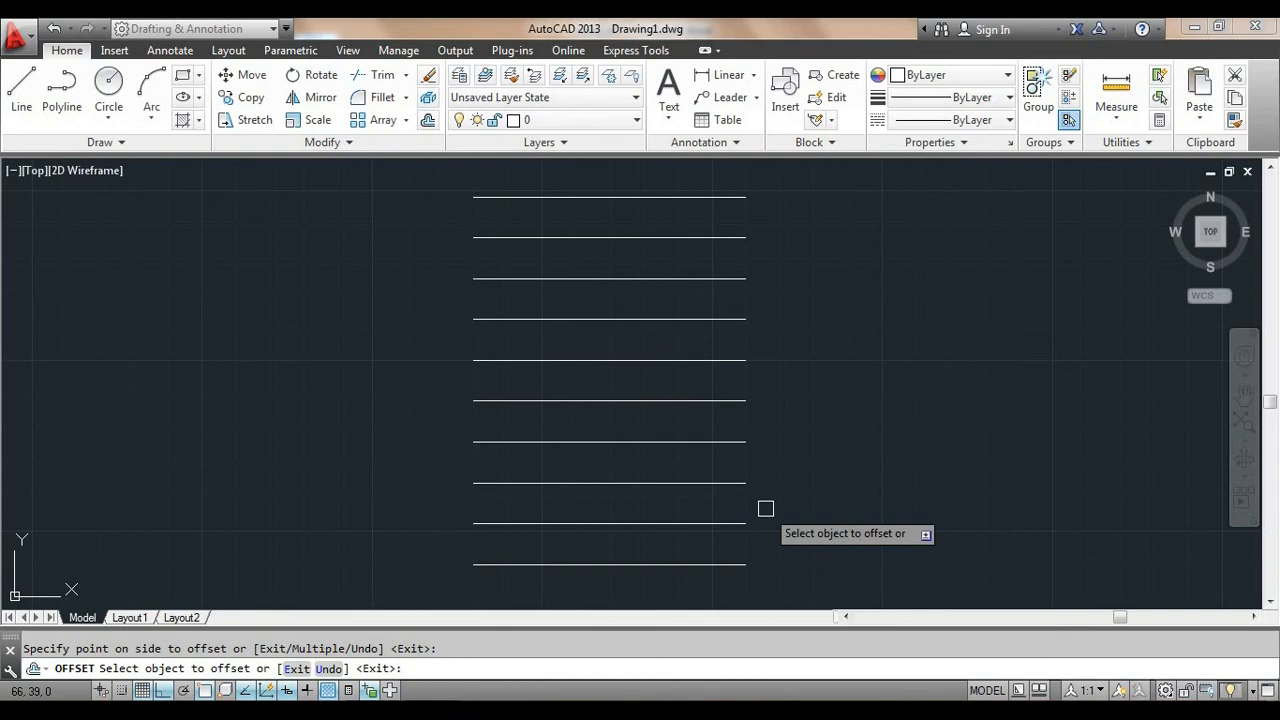
middle_click_drag(806, 497, 529, 494)
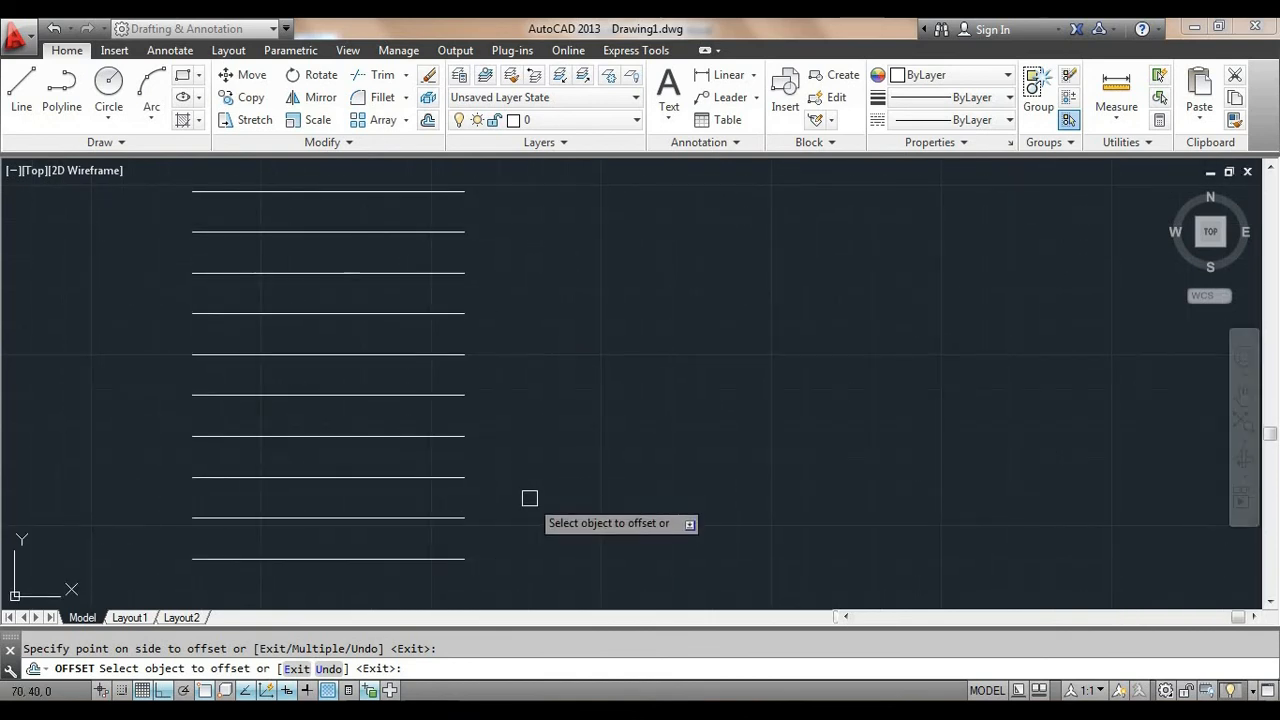
key("Escape")
- Draw a nearly square rectangle about 18 units high in the empty space to the right of the parallel lines
type("rec")
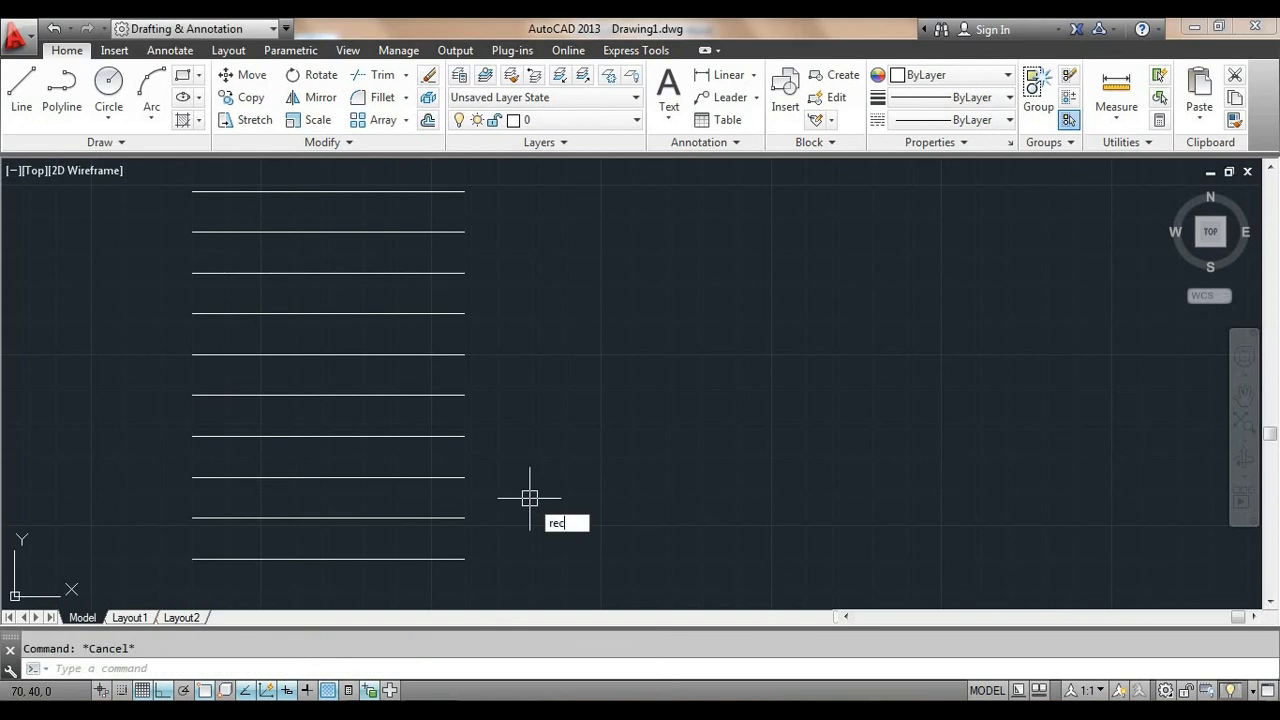
key("Return")
left_click(637, 271)
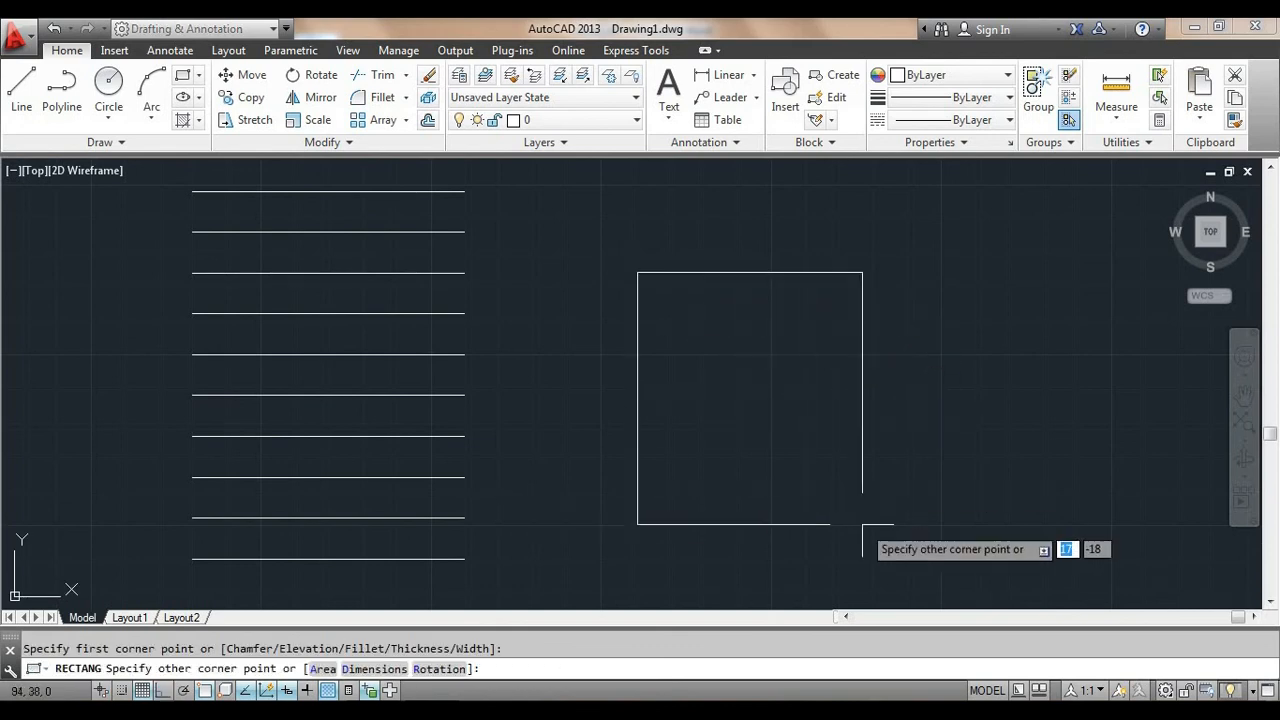
left_click(902, 521)
middle_click_drag(912, 525, 847, 471)
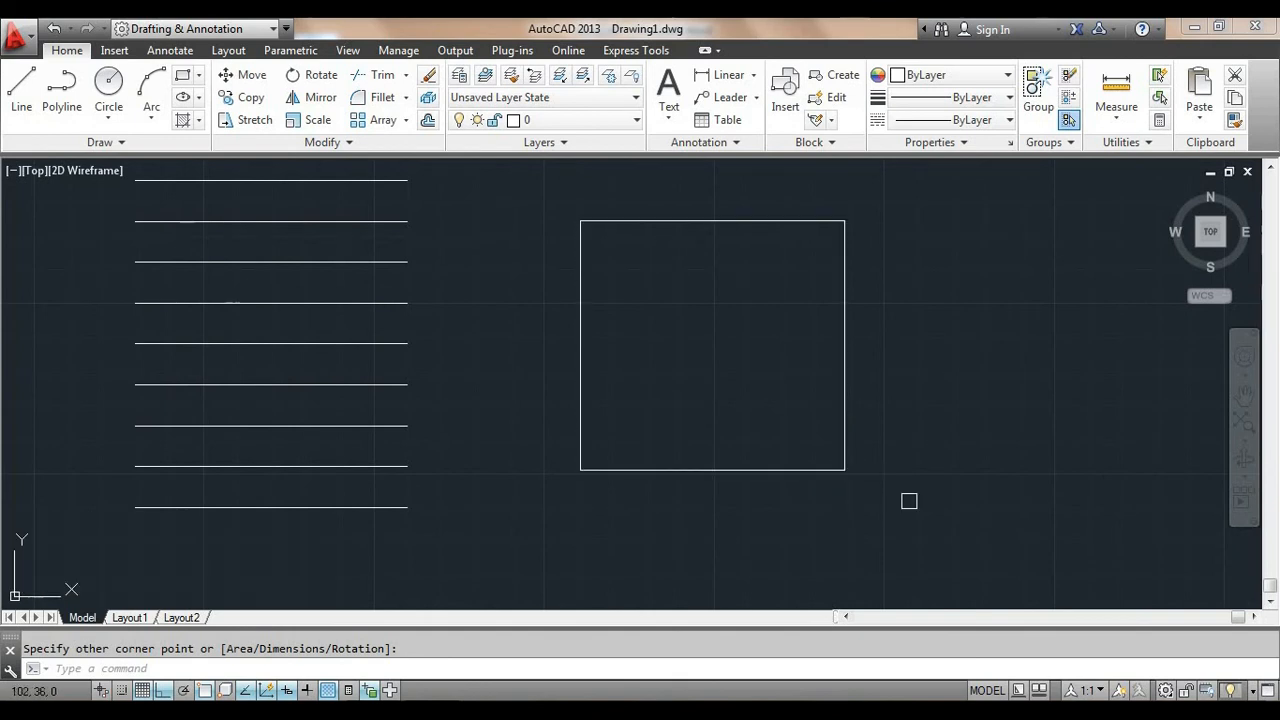
- Offset the rectangle outward by 2 units
type("o")
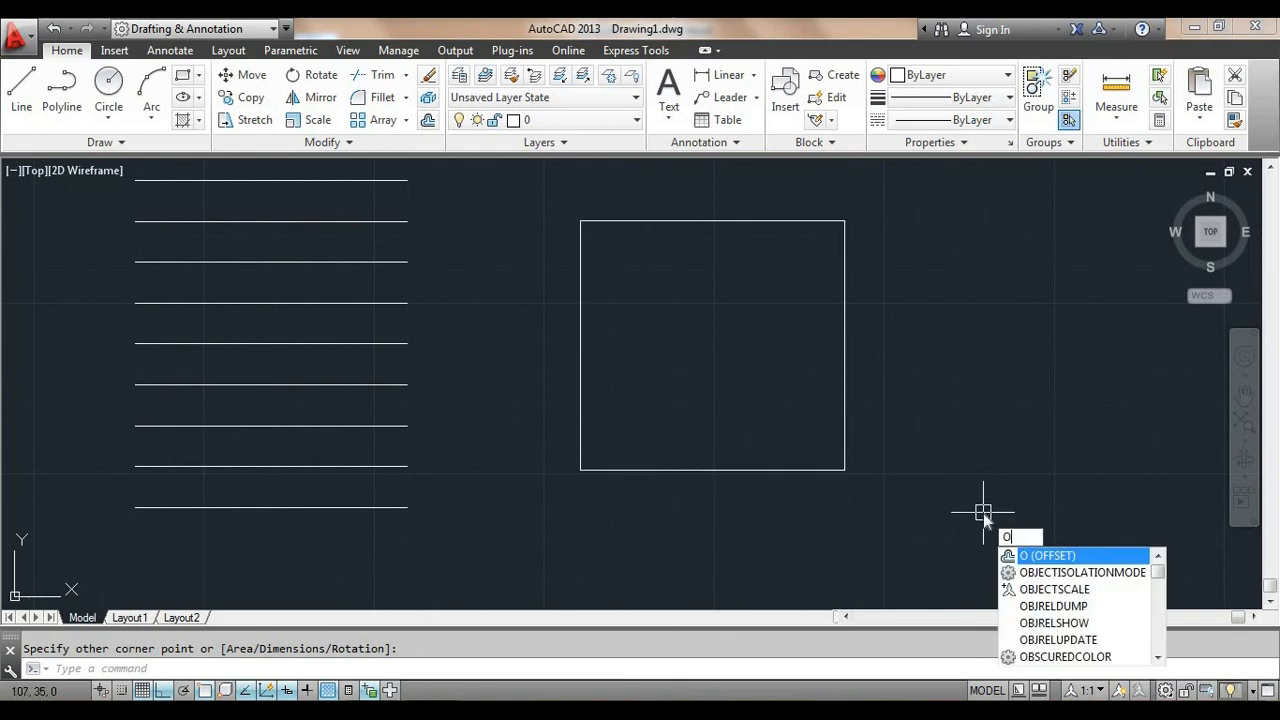
key("Return")
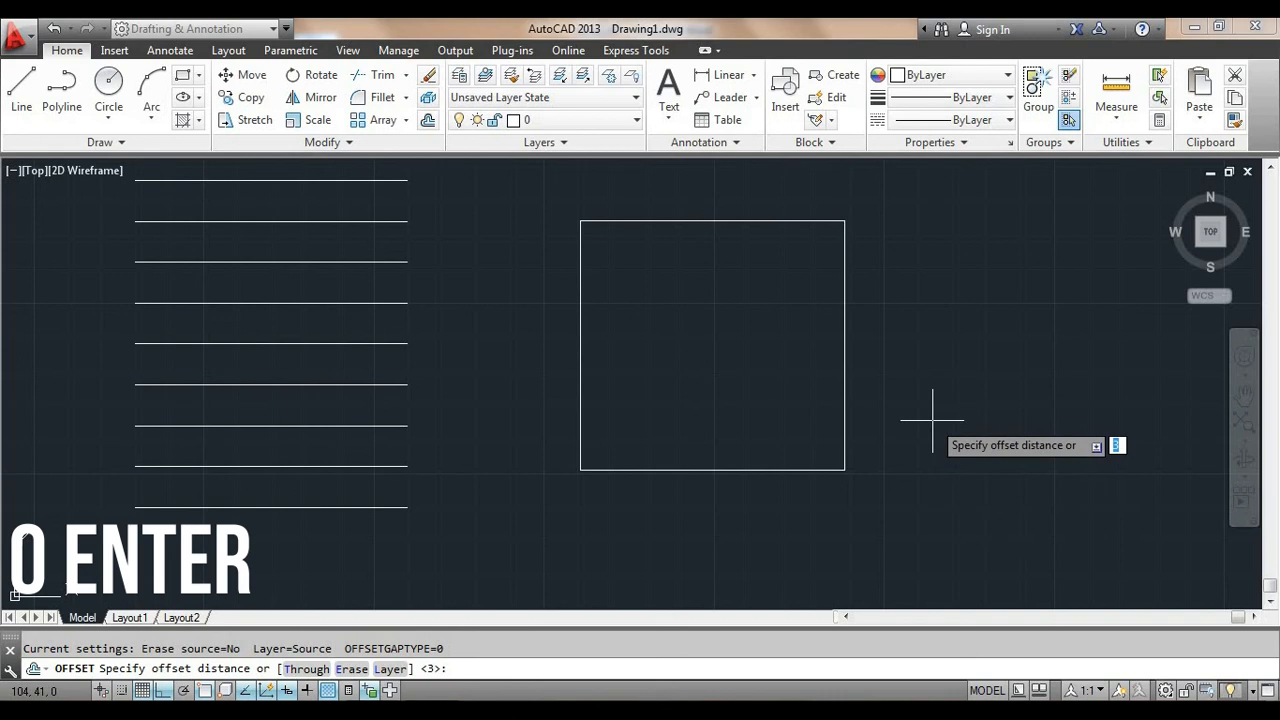
type("2")
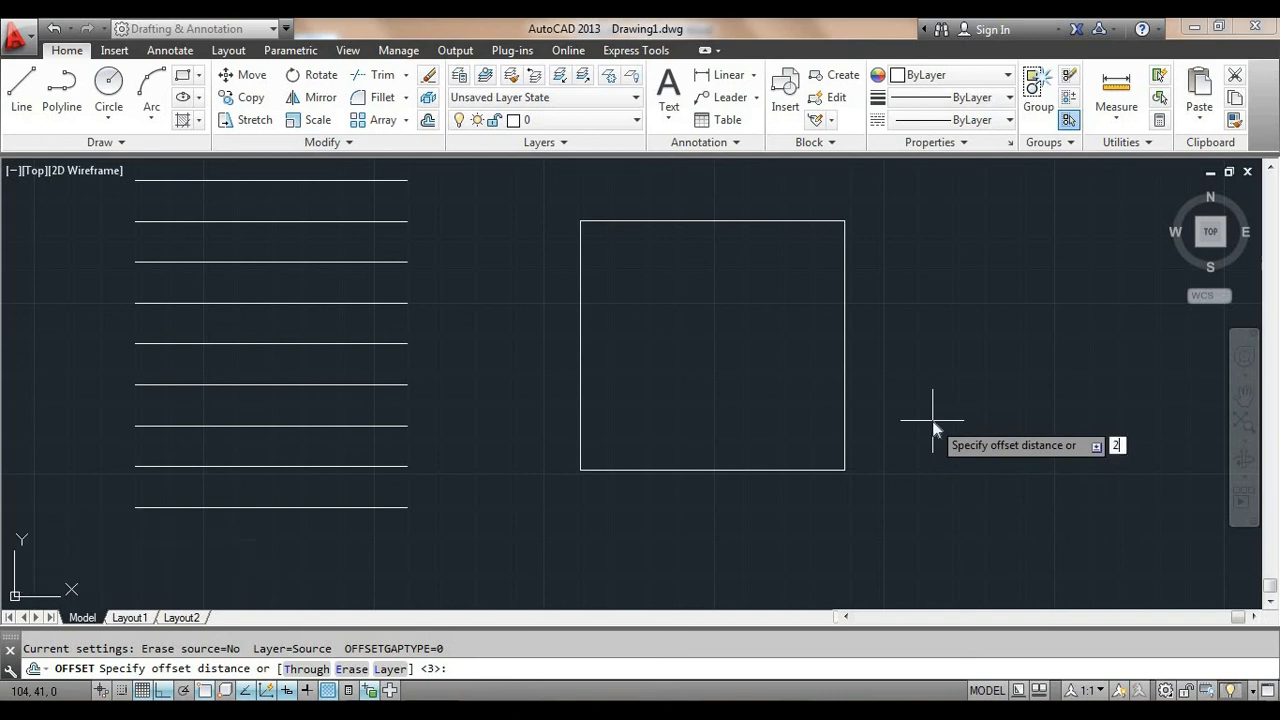
key("Return")
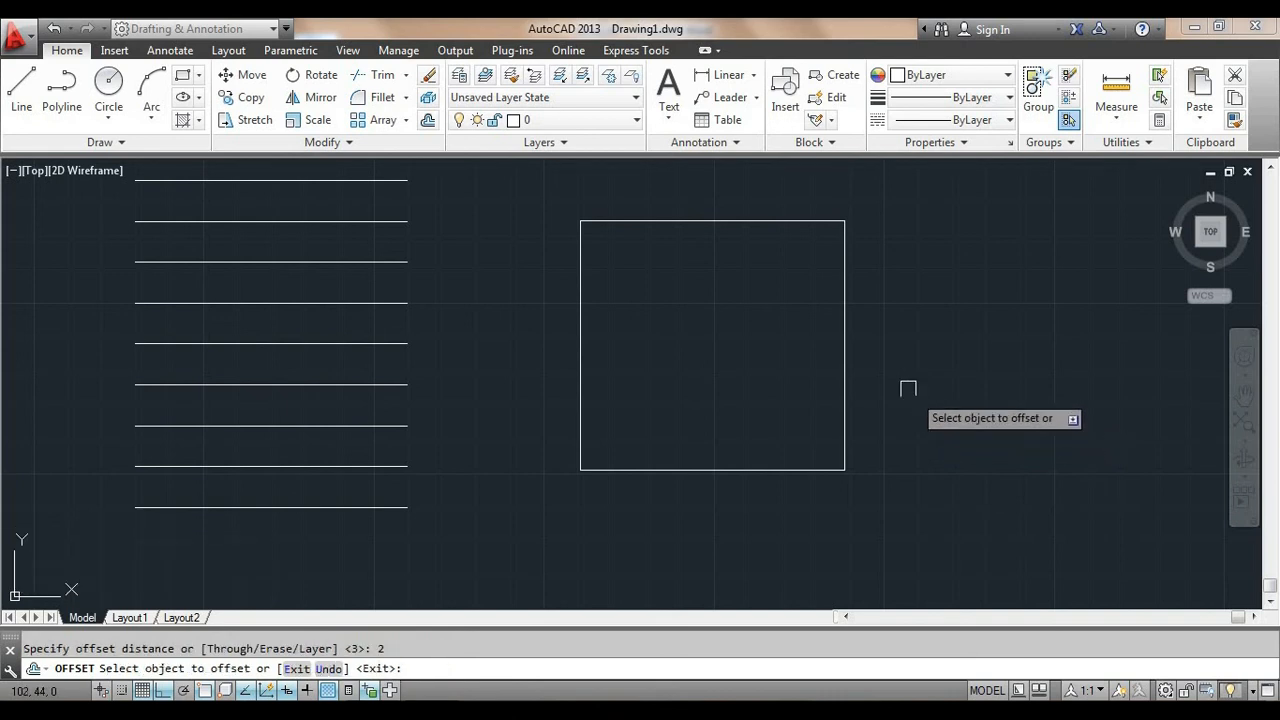
left_click(842, 354)
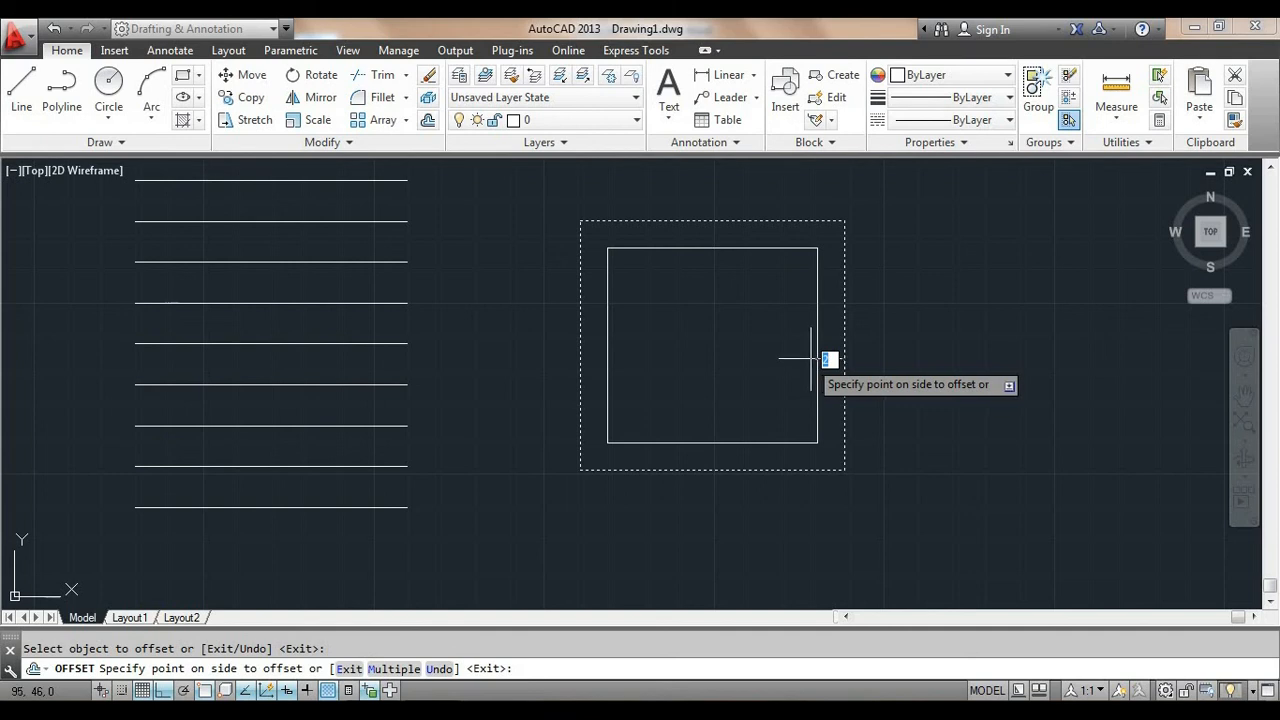
left_click(924, 351)
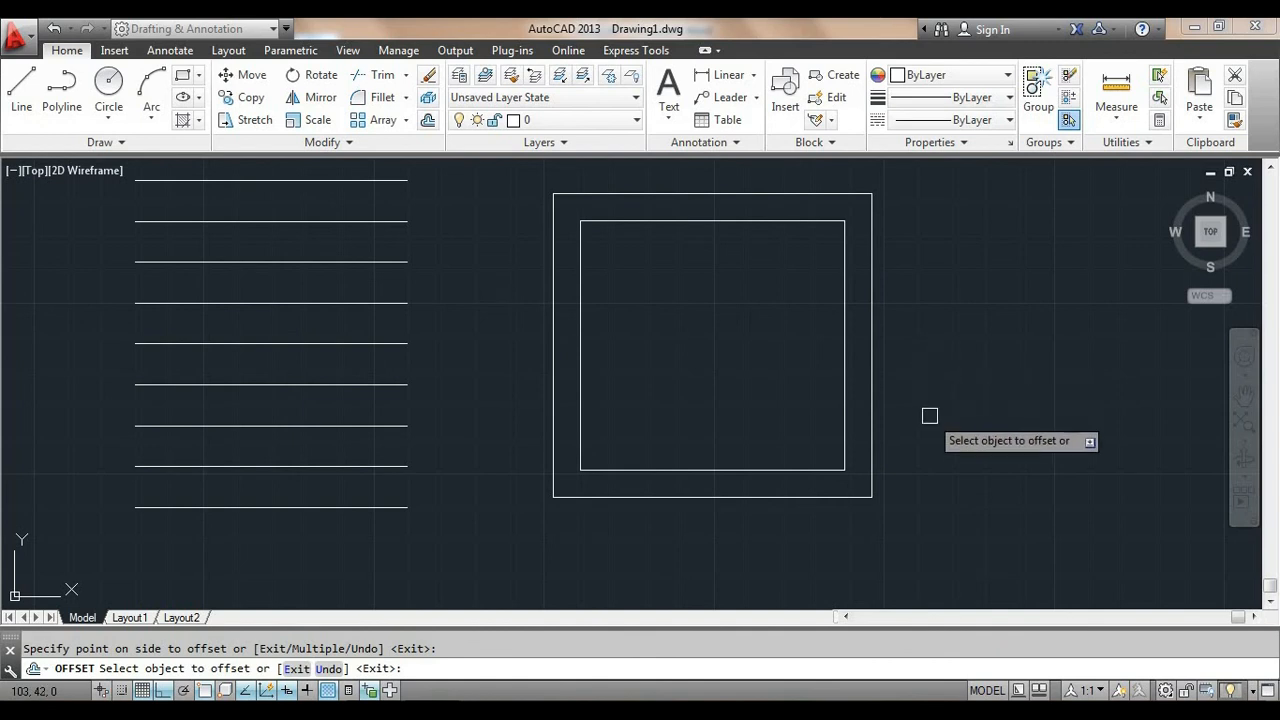
- Create three nested rectangles inside the original one at the 2-unit offset, each taken from the newest inner rectangle
middle_click_drag(929, 386, 932, 404)
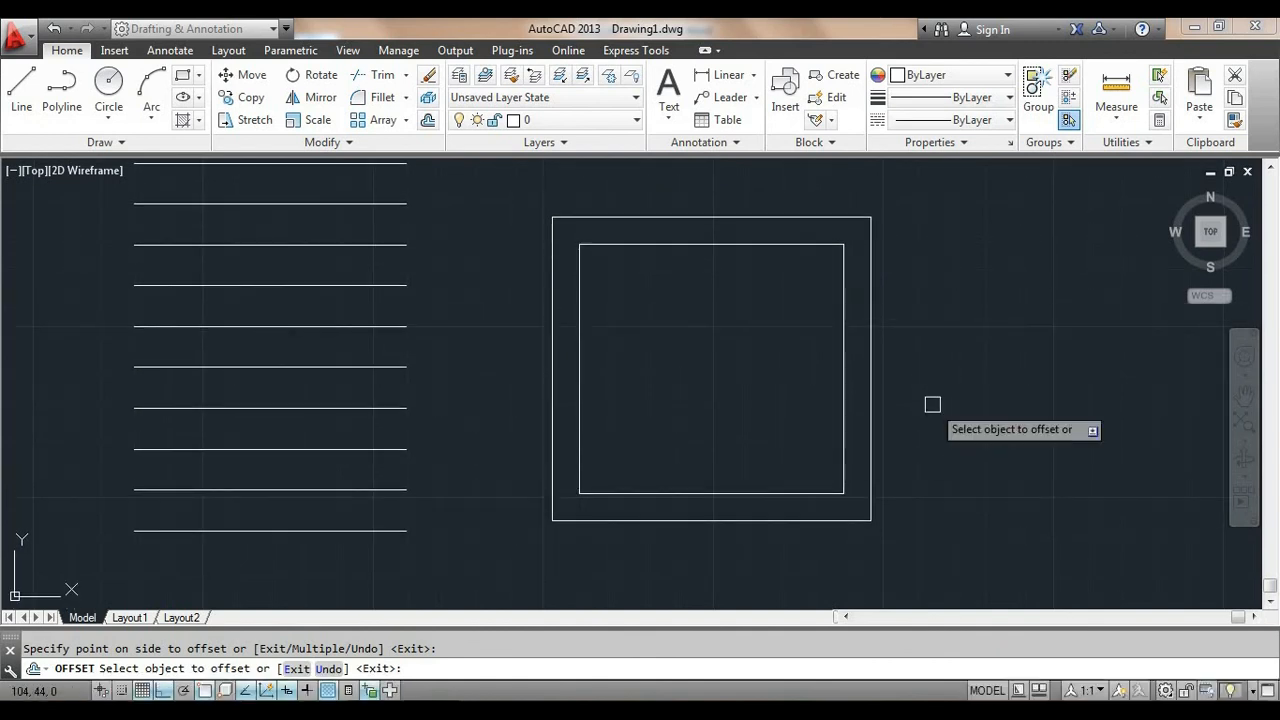
left_click(845, 405)
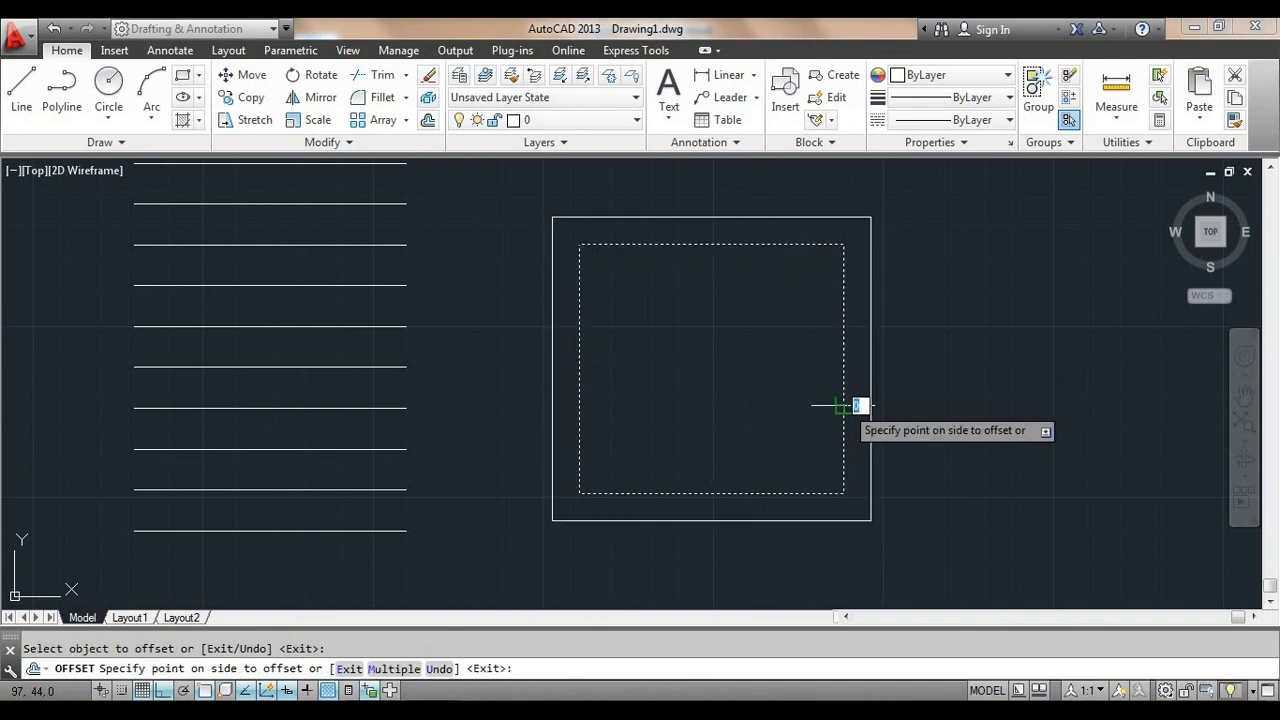
left_click(806, 406)
left_click(817, 400)
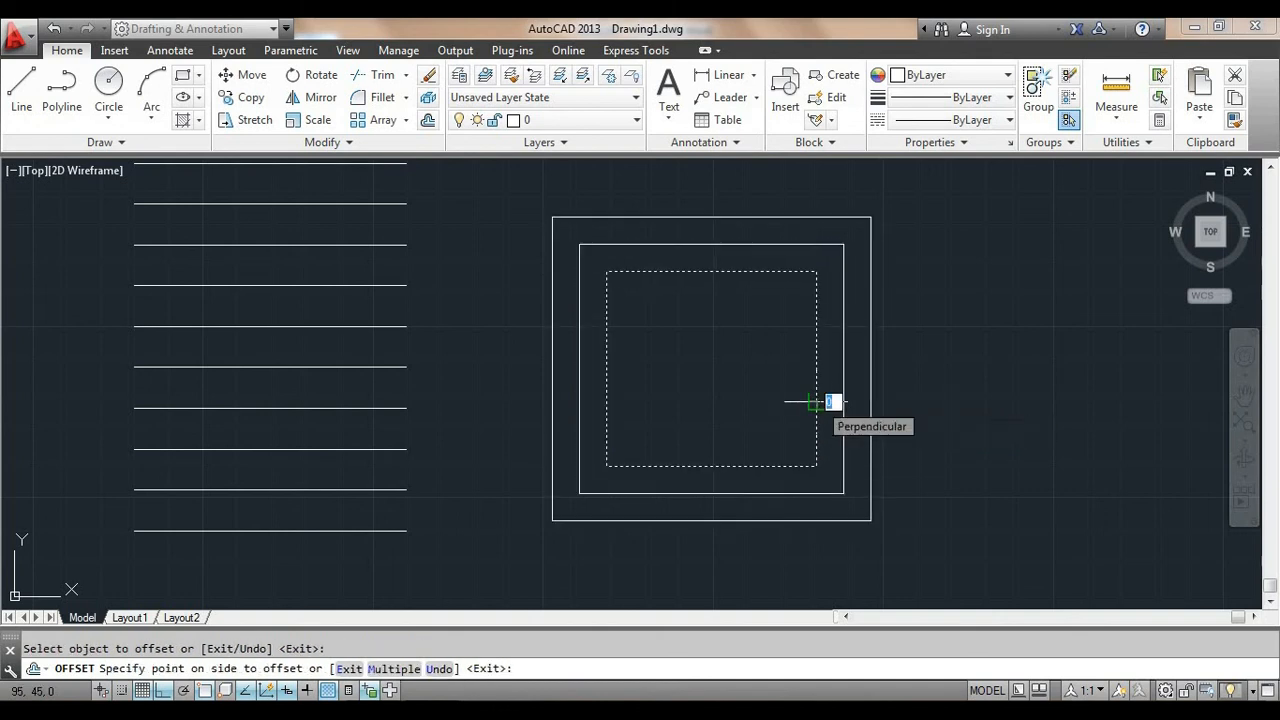
left_click(768, 402)
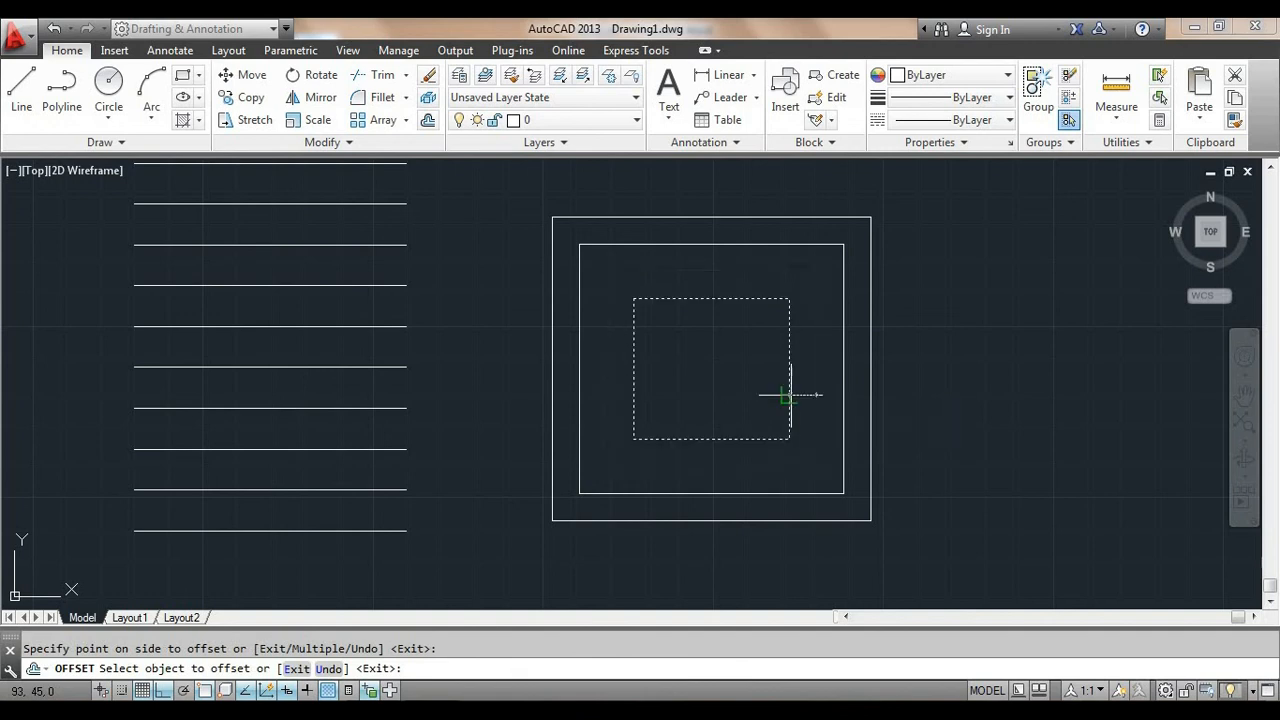
left_click(787, 395)
left_click(757, 400)
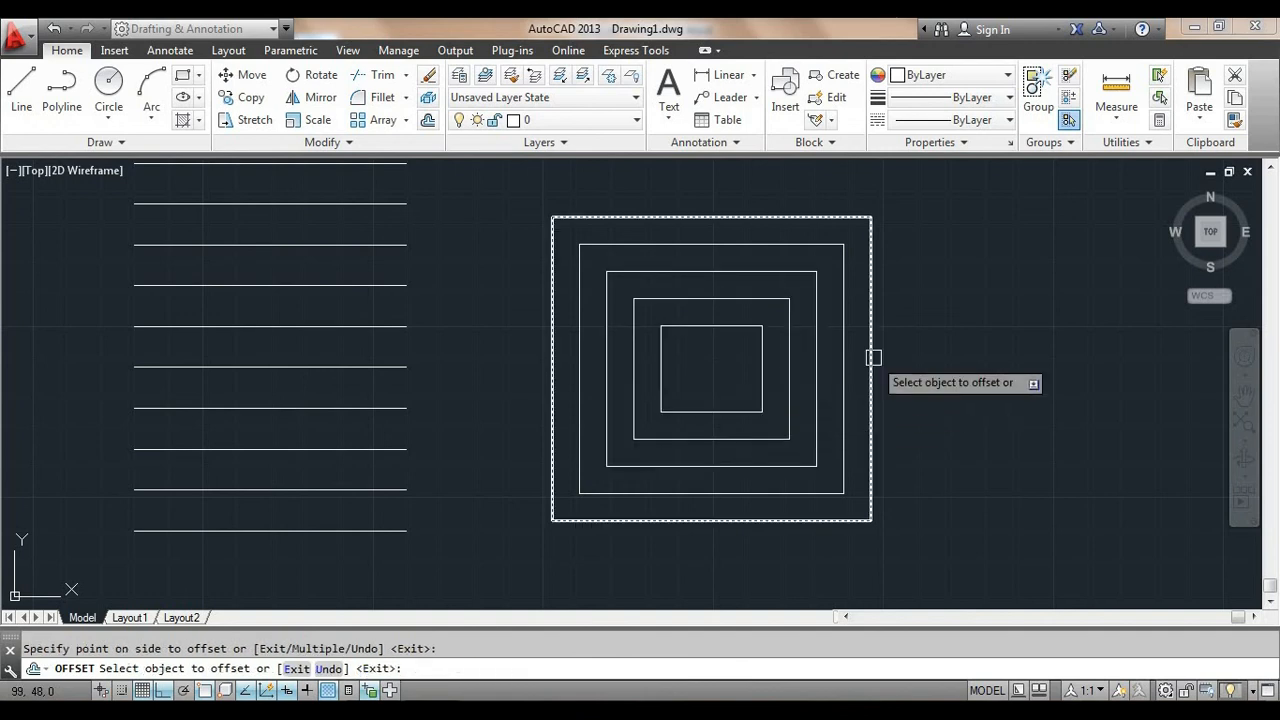
- Add two more rectangles outward at the 2-unit offset, each taken from the current outermost rectangle
left_click(872, 360)
left_click(962, 357)
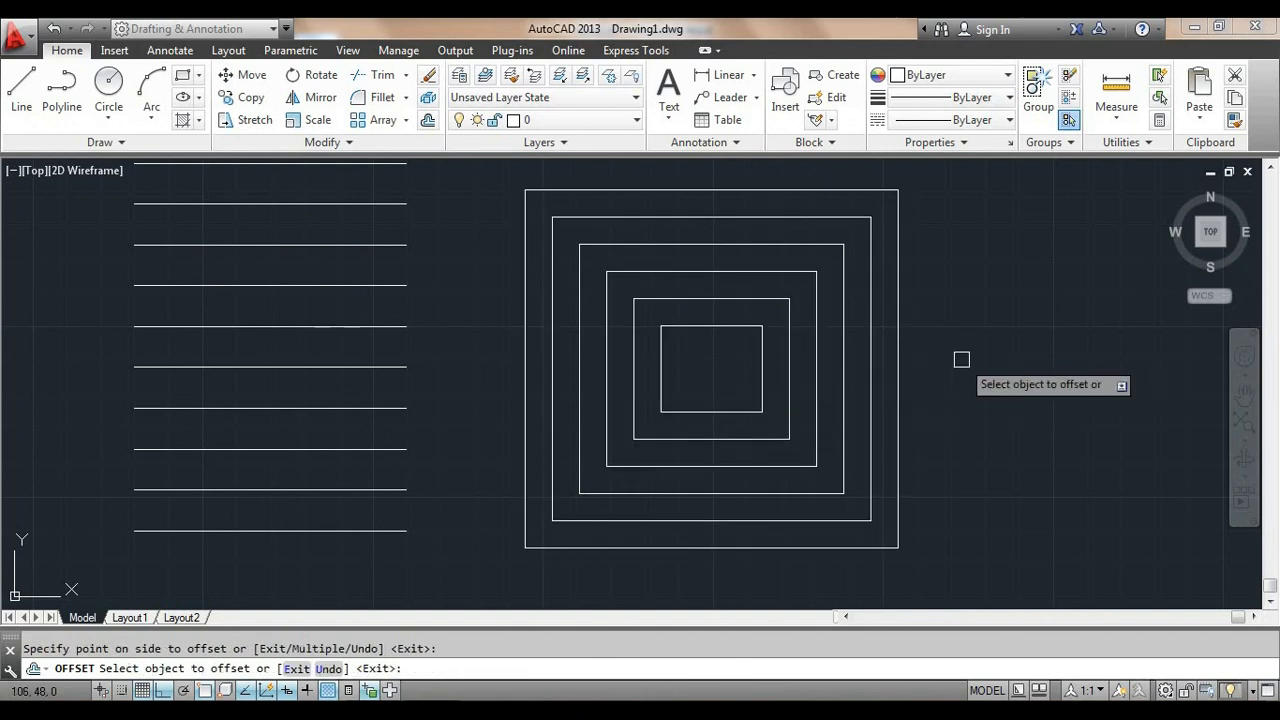
left_click(897, 360)
left_click(965, 357)
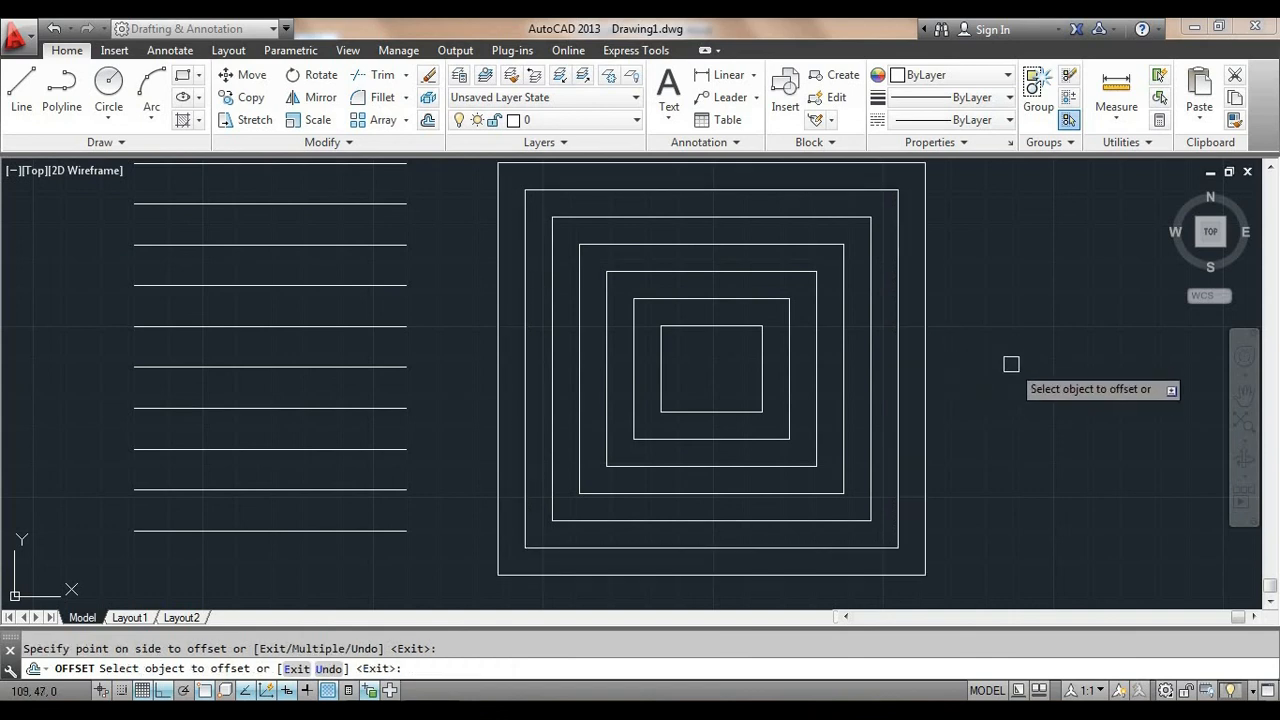
middle_click_drag(1003, 366, 1005, 382)
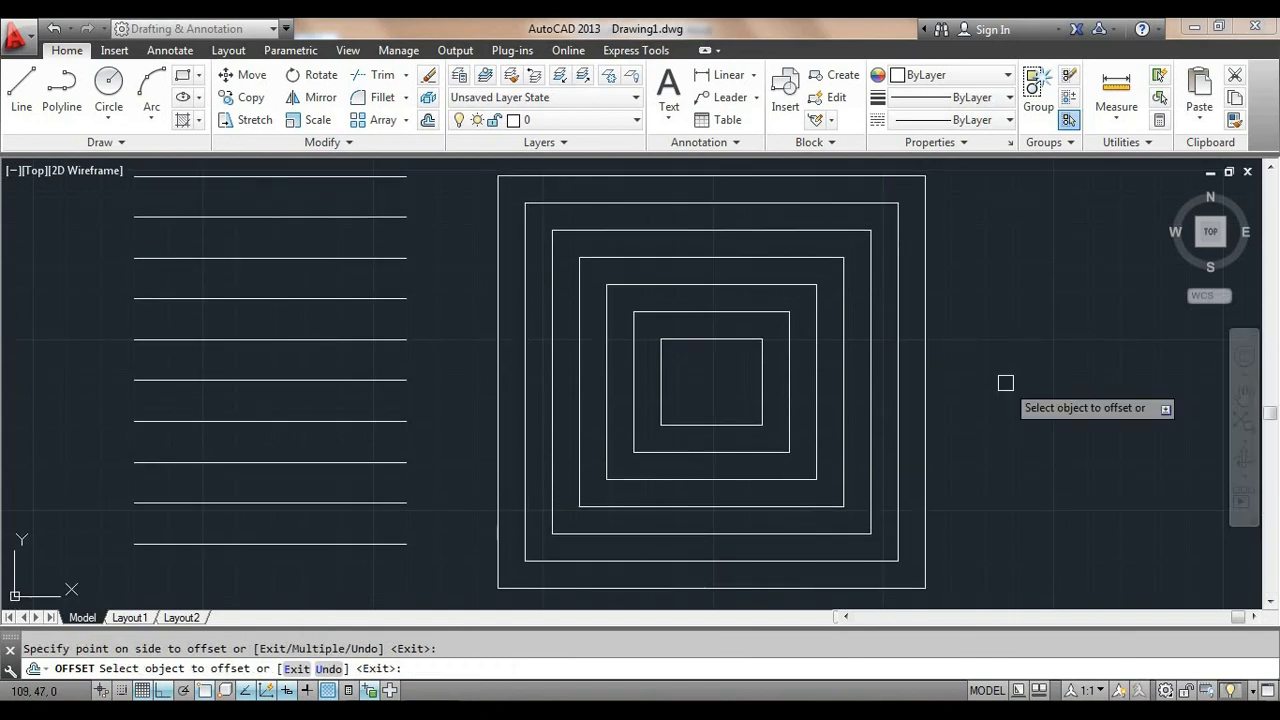